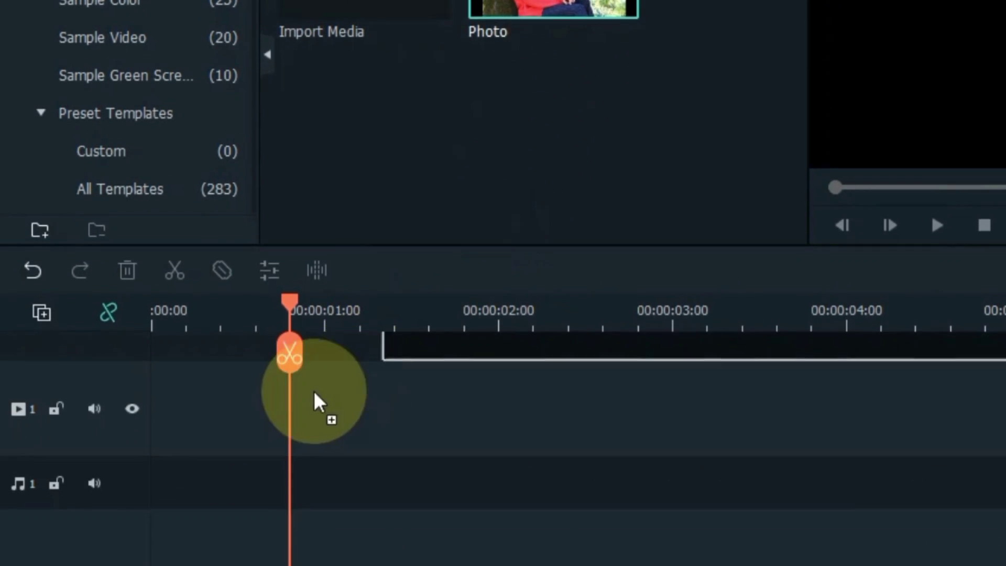
Add the photo to the timeline and apply the white Border effect from the 'border' search
drag(544, 264, 135, 421)
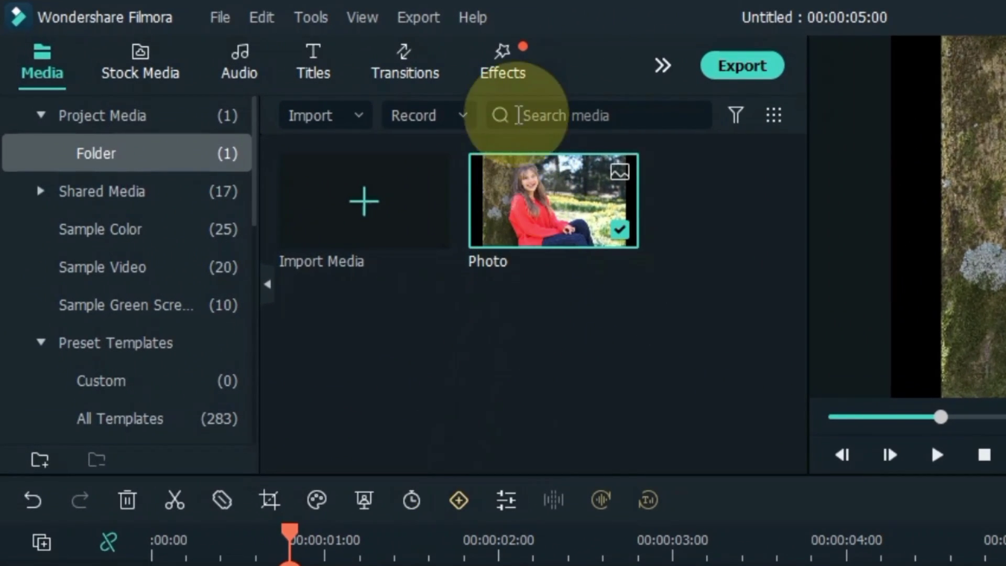
click(451, 76)
text(border)
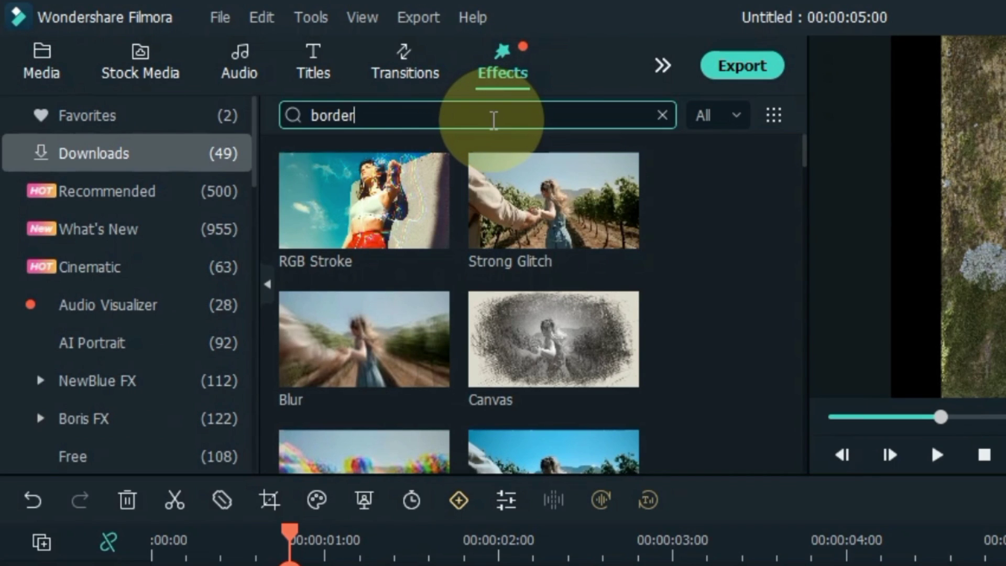
key(Return)
mouse_move(364, 201)
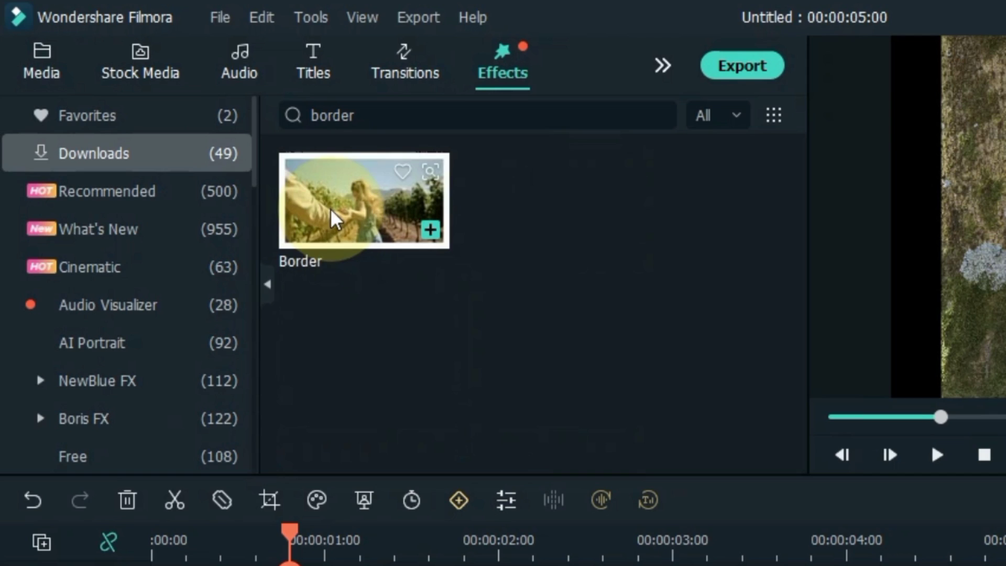
drag(332, 218, 120, 411)
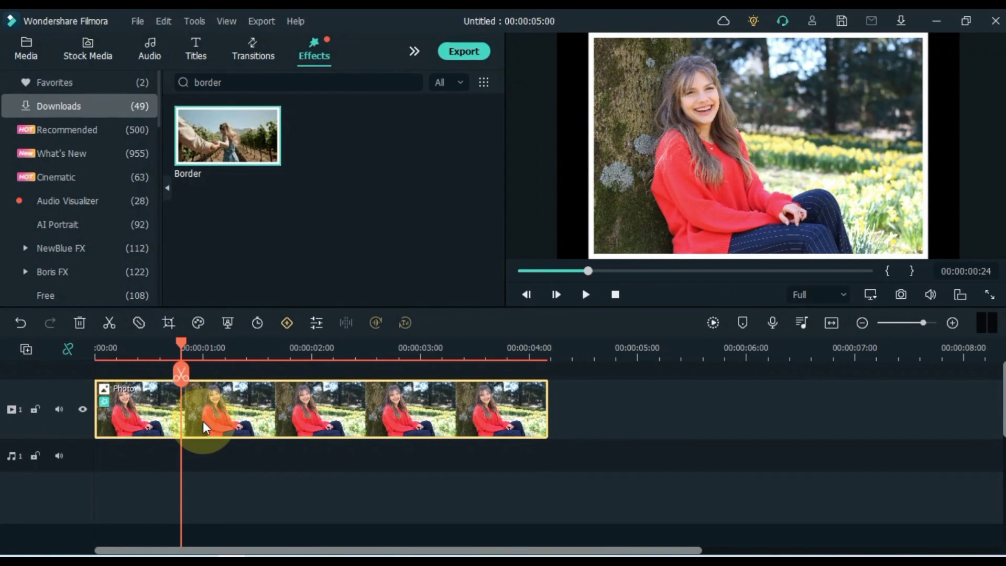
Set the Border effect's start colour to pure blue and its blur to about 5.31
double_click(203, 421)
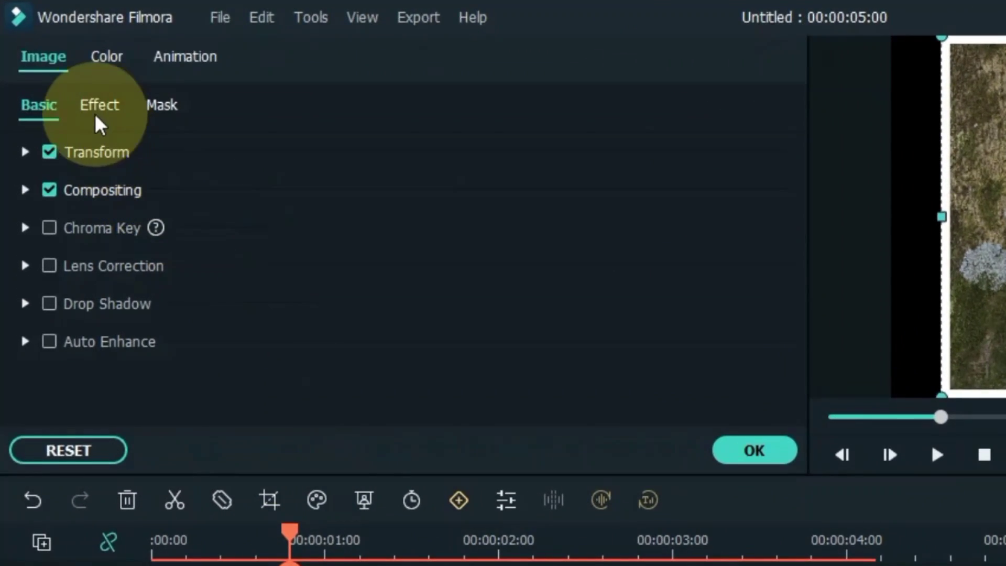
click(97, 107)
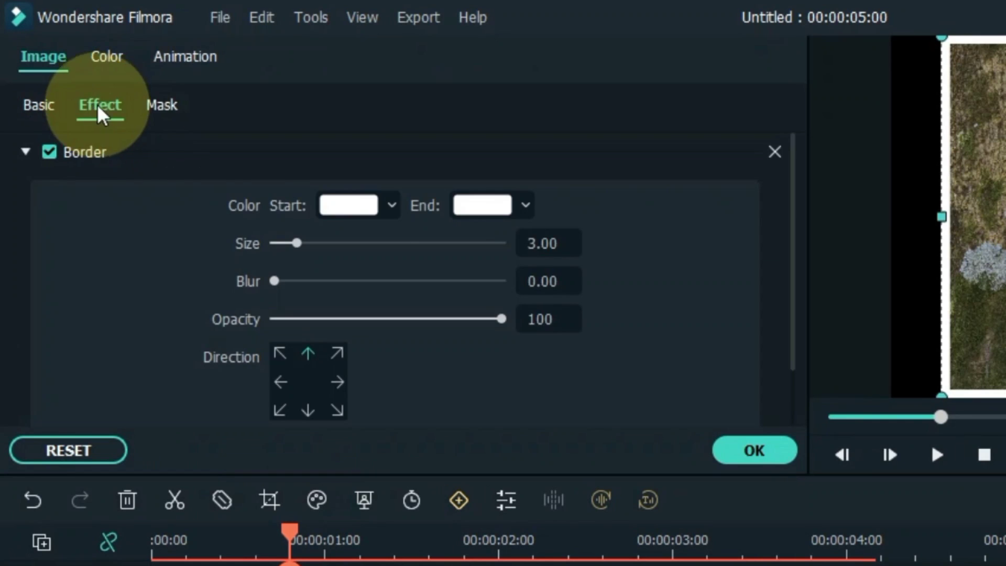
click(374, 204)
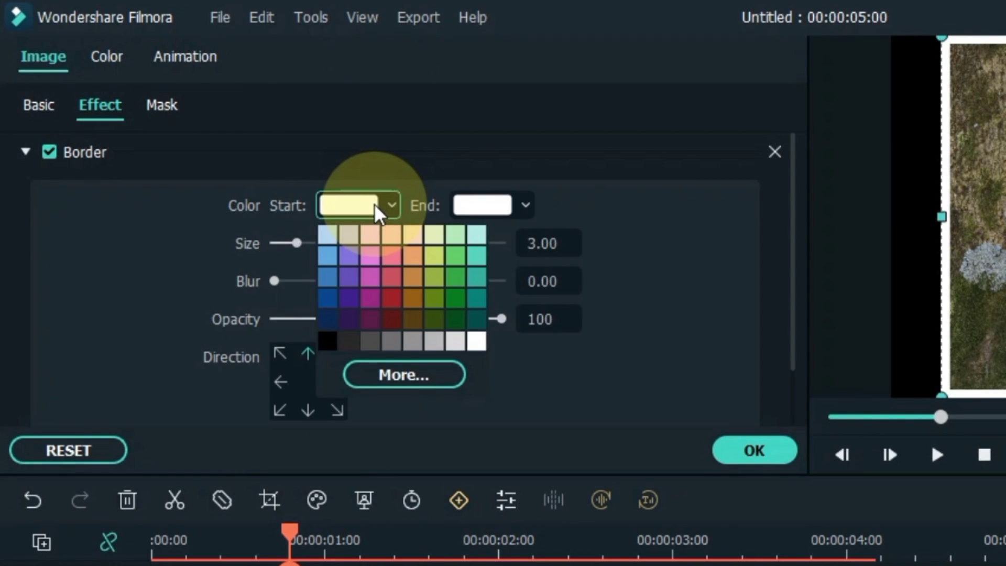
click(410, 365)
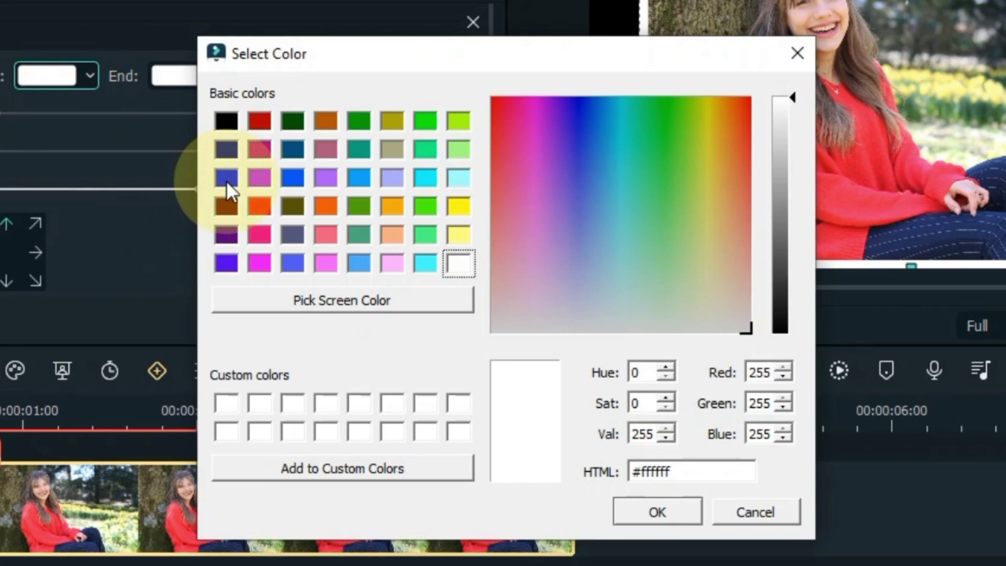
click(226, 181)
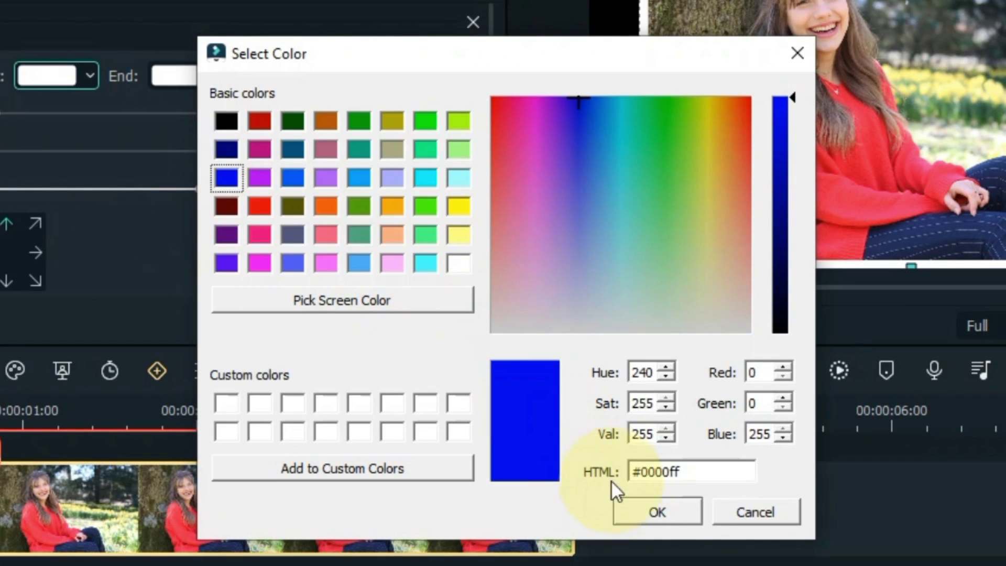
click(646, 508)
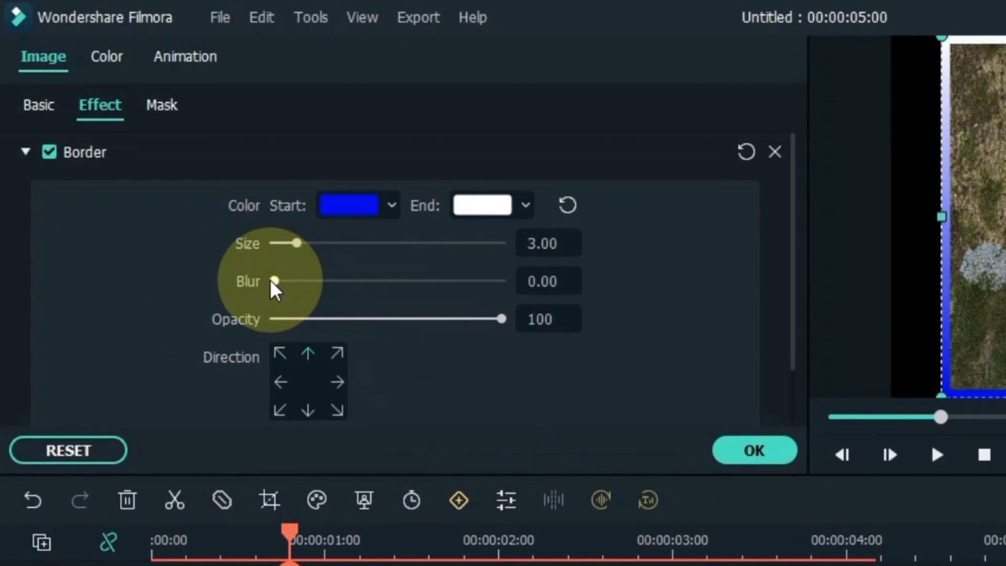
drag(274, 282, 294, 281)
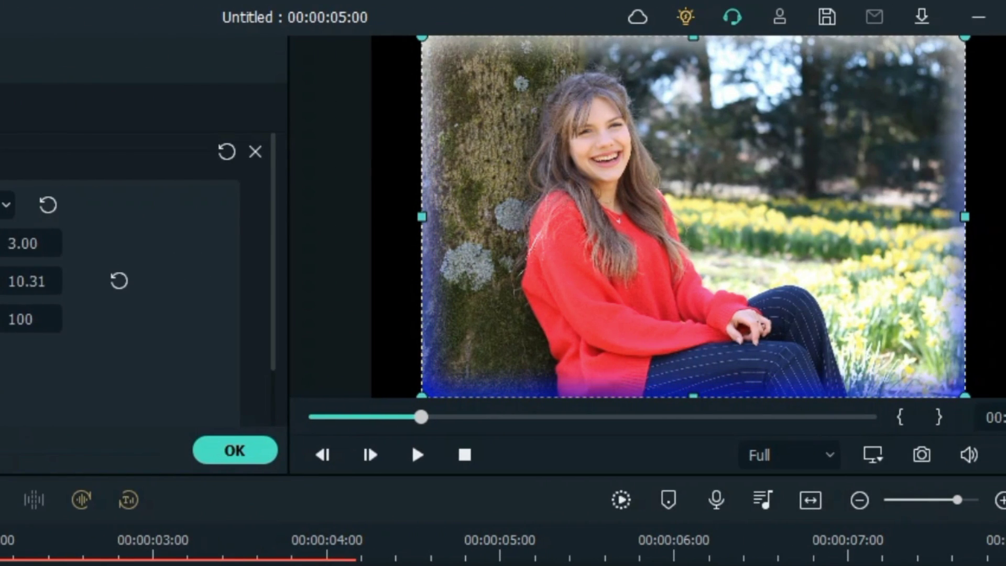
drag(165, 289, 120, 289)
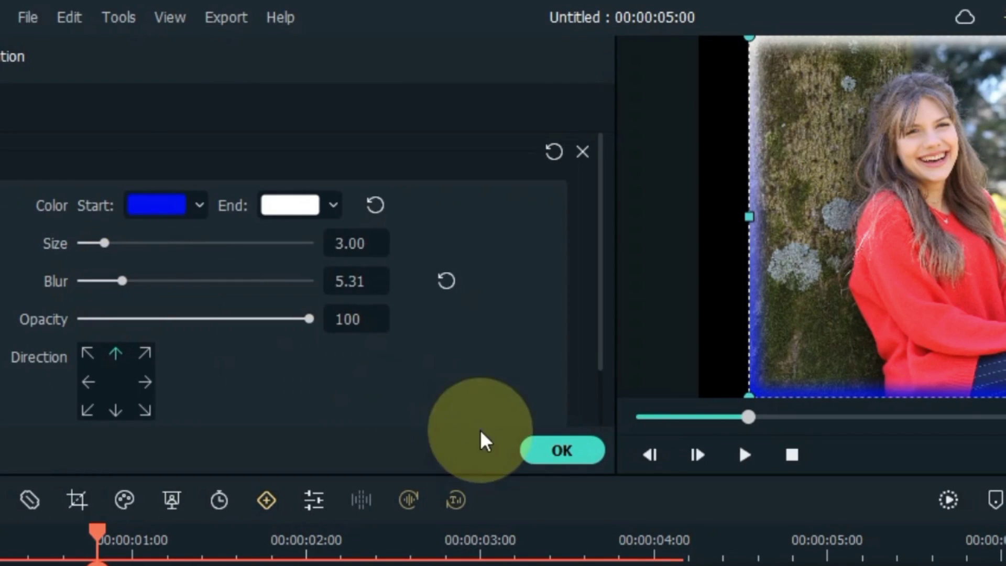
click(560, 452)
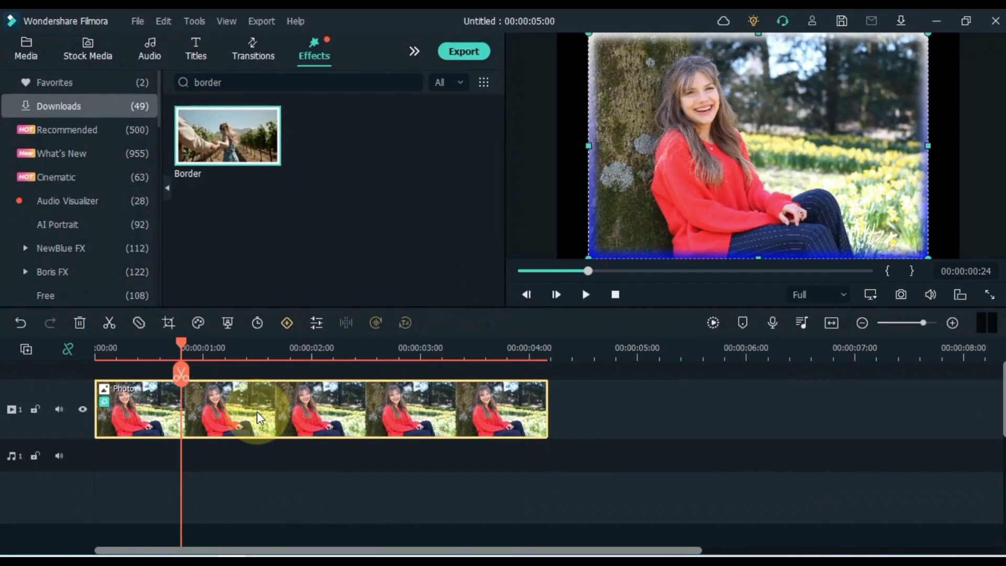
Paste a copy of the photo clip onto a newly added second video track
right_click(240, 487)
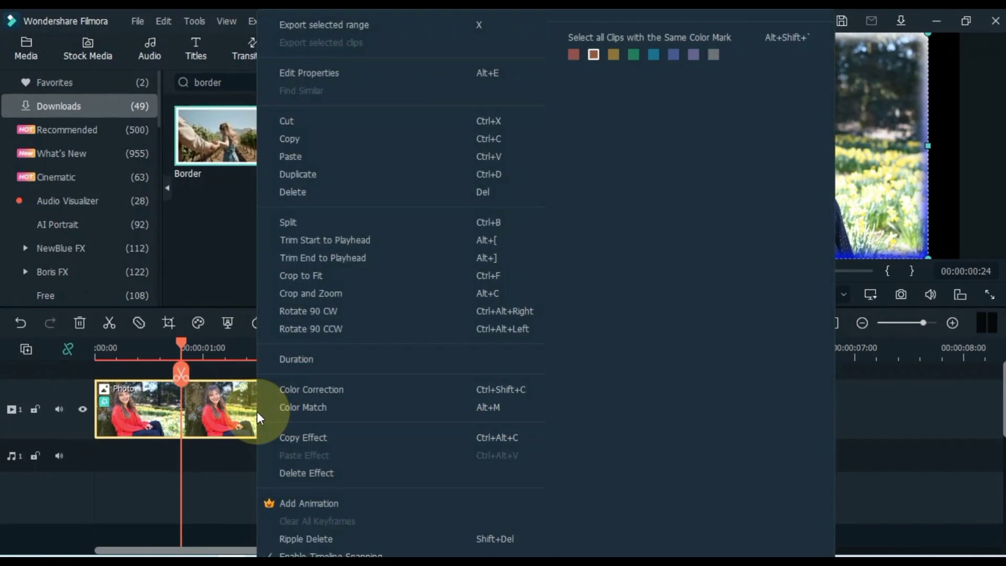
click(201, 73)
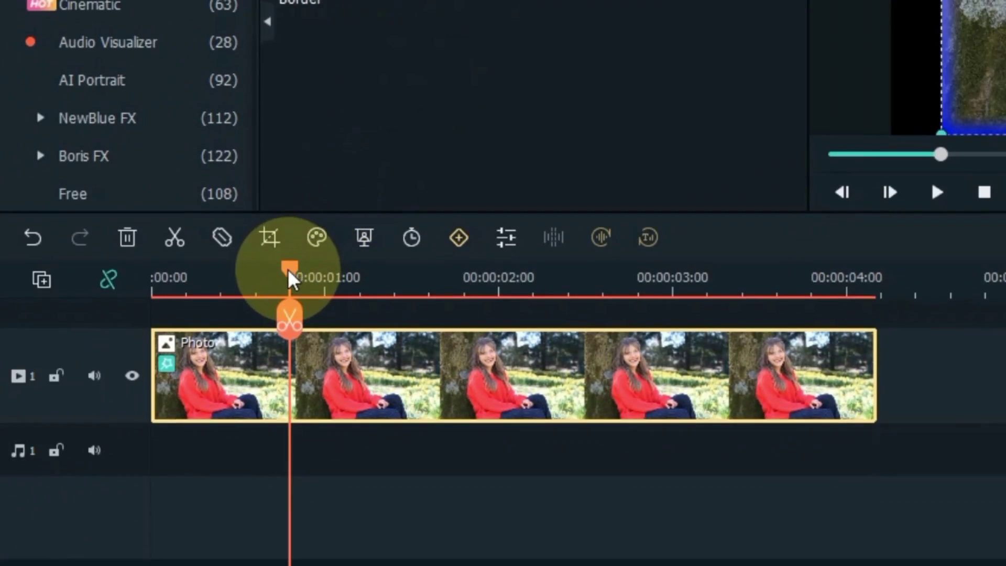
drag(288, 270, 143, 295)
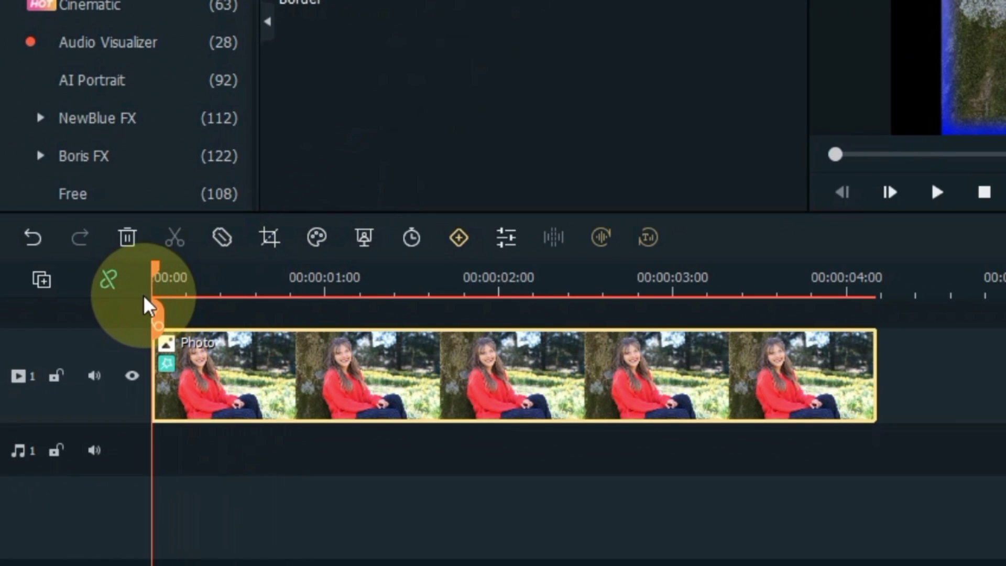
click(41, 279)
click(95, 319)
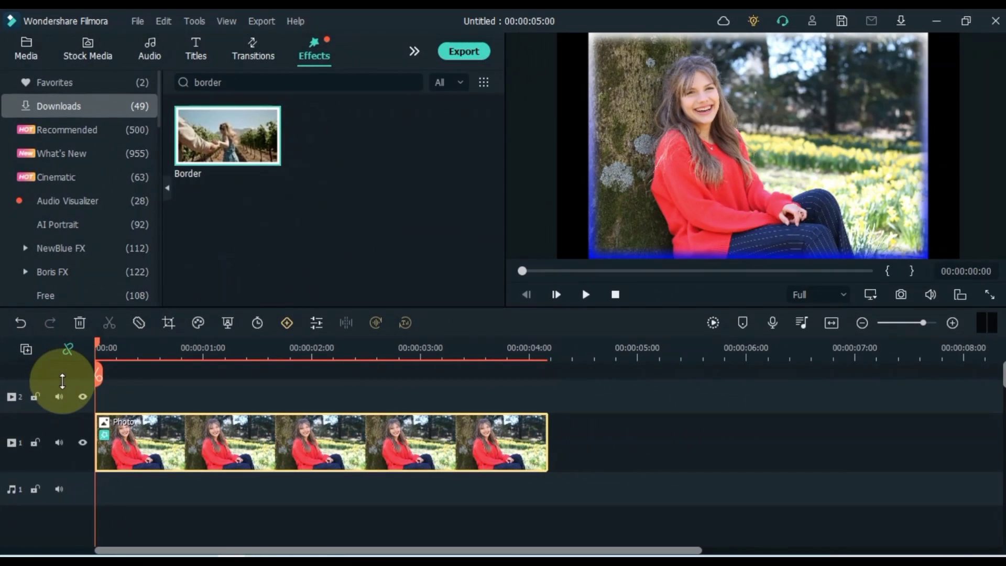
right_click(122, 401)
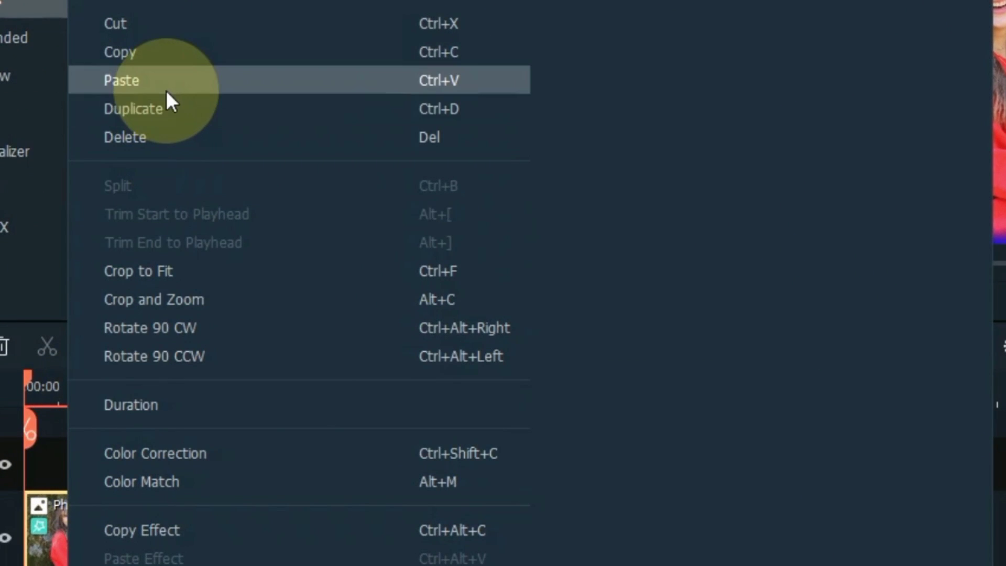
click(166, 85)
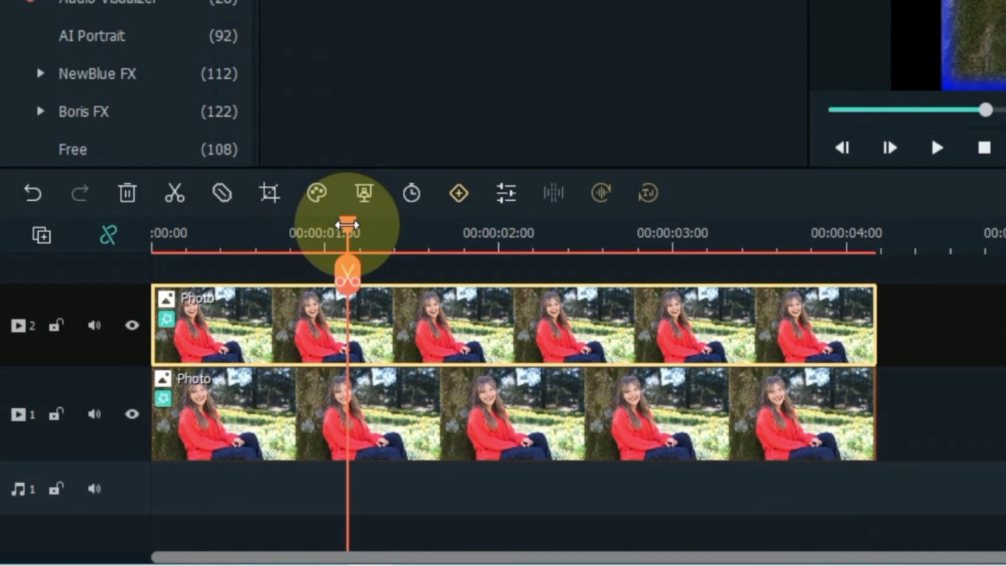
click(358, 272)
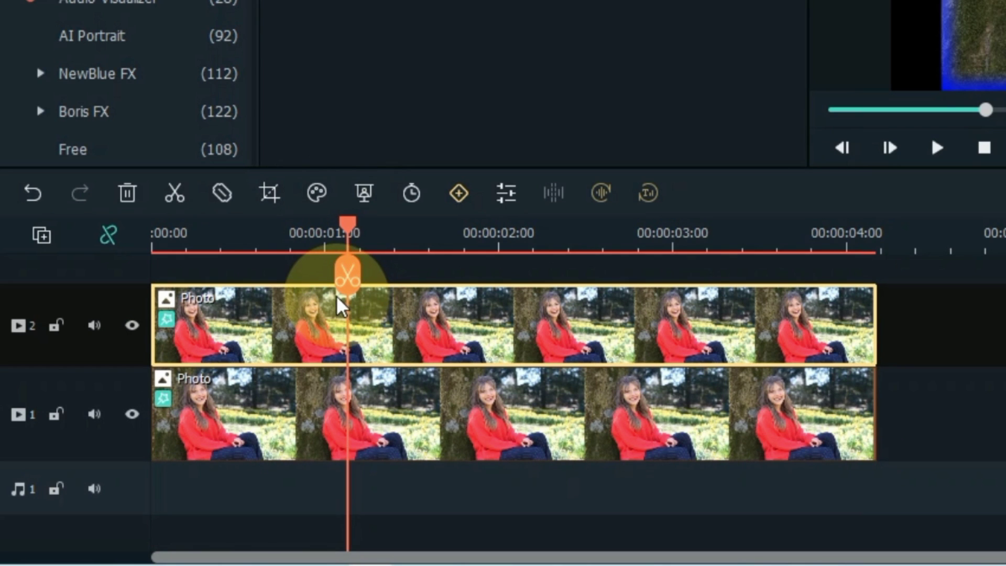
Crop the track 1 photo clip to a 16:9 ratio
click(363, 427)
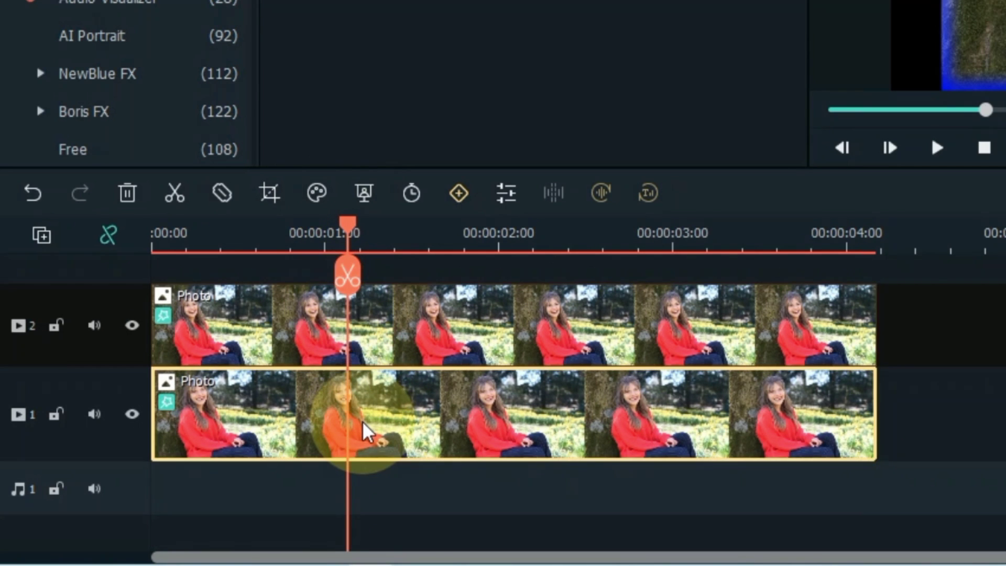
click(269, 194)
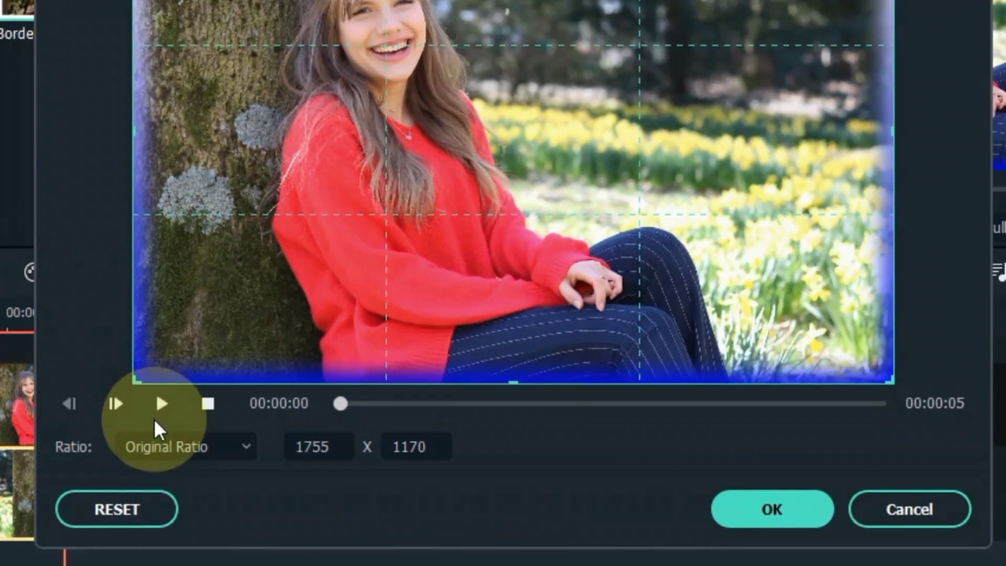
click(173, 447)
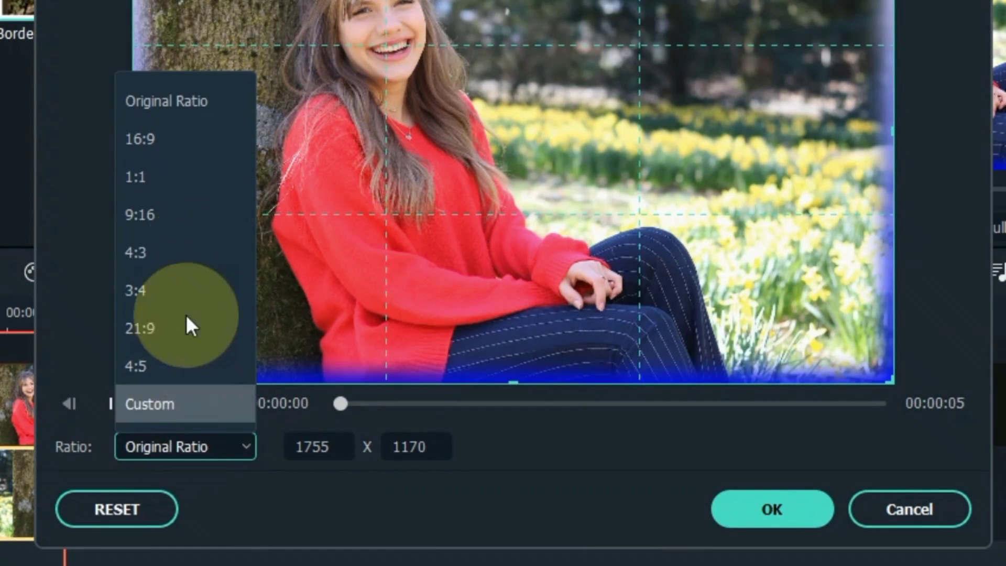
click(194, 144)
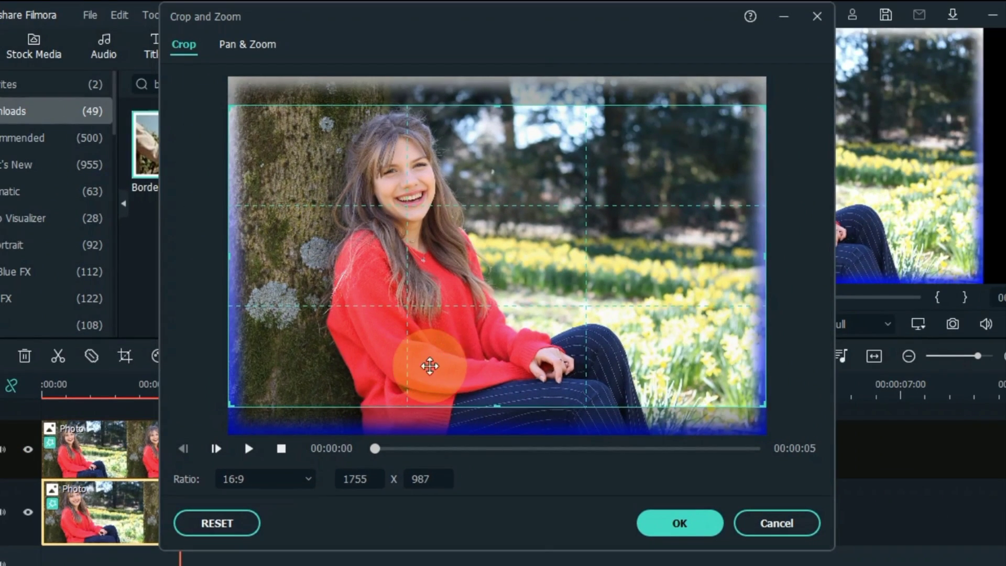
drag(459, 362, 459, 362)
click(663, 513)
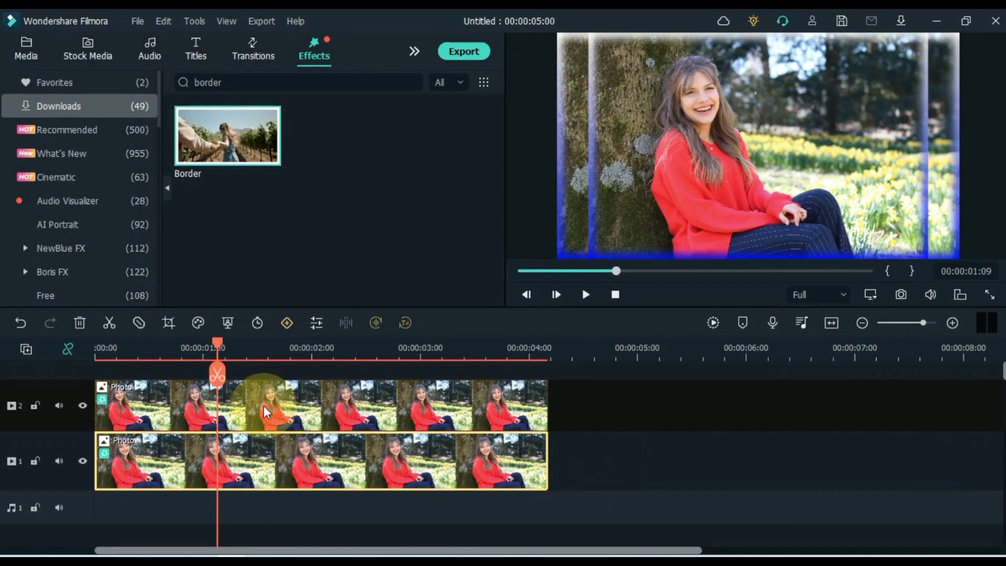
Scale the top photo copy to 90%
double_click(265, 410)
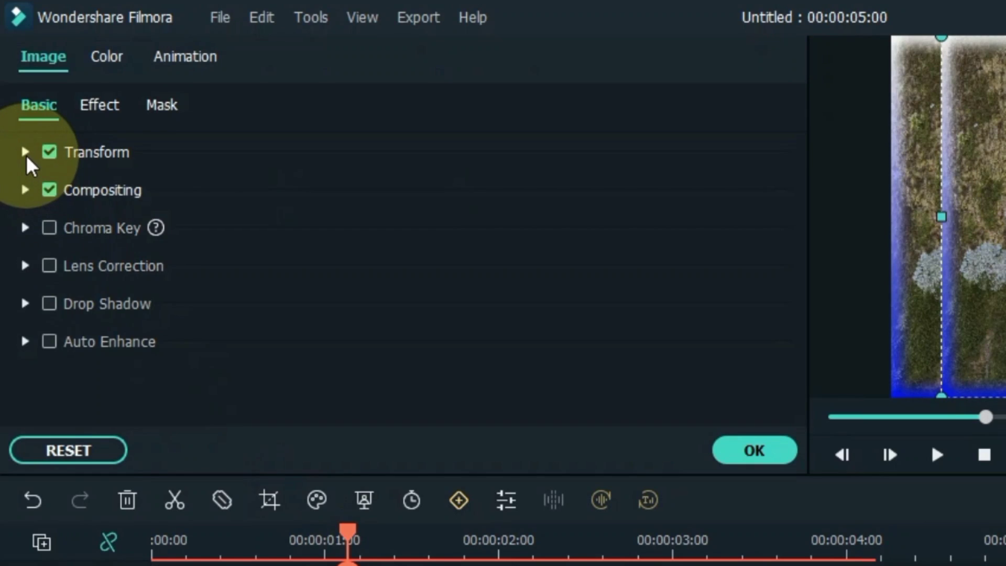
click(26, 152)
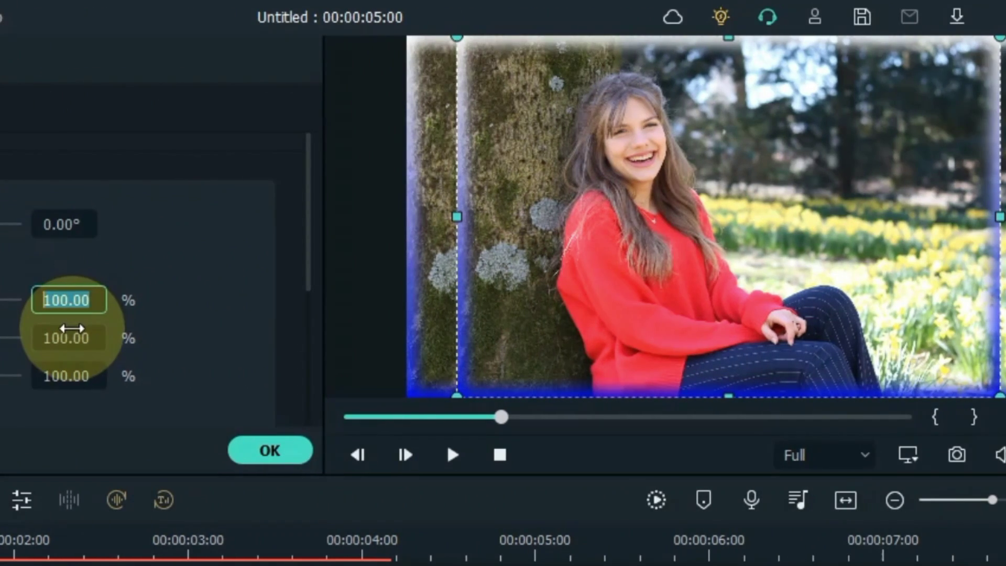
text(90)
key(Return)
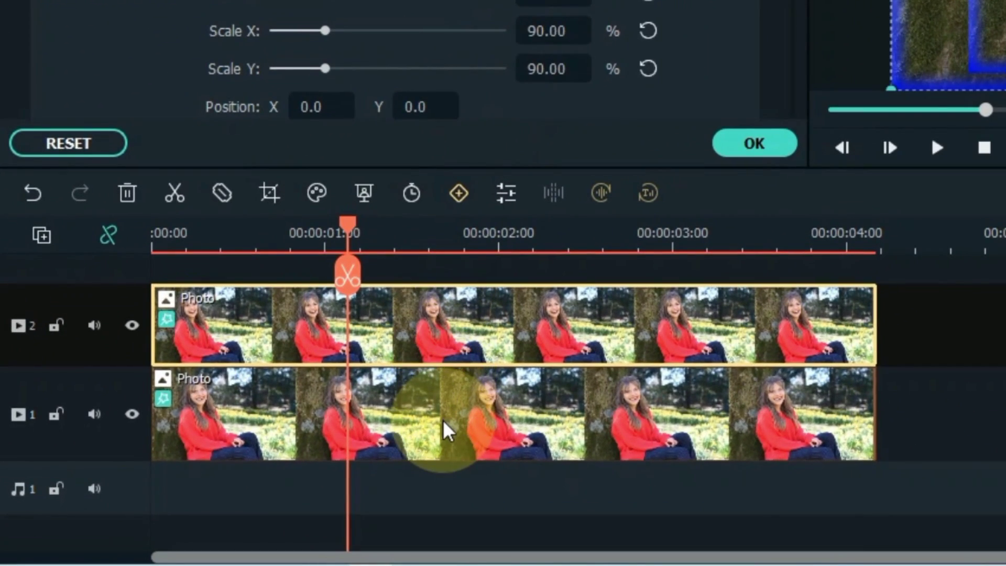
Set the bottom-track background photo's opacity to 50%
click(443, 420)
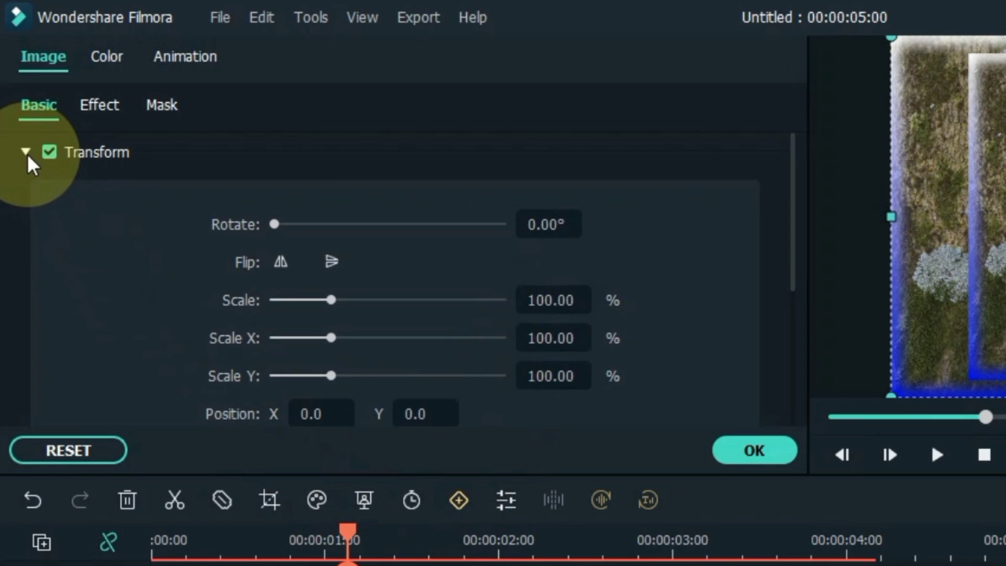
click(26, 152)
click(26, 191)
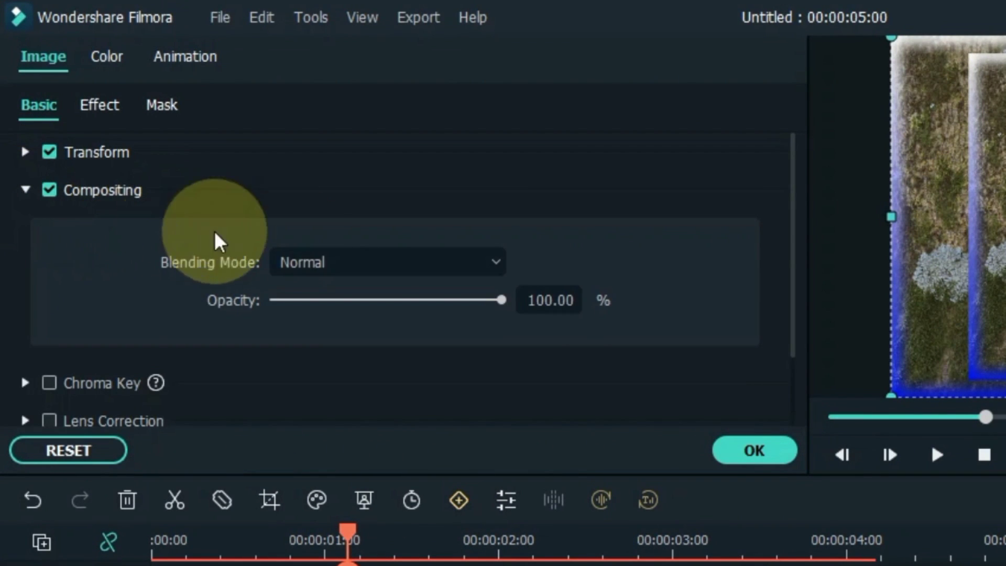
click(552, 300)
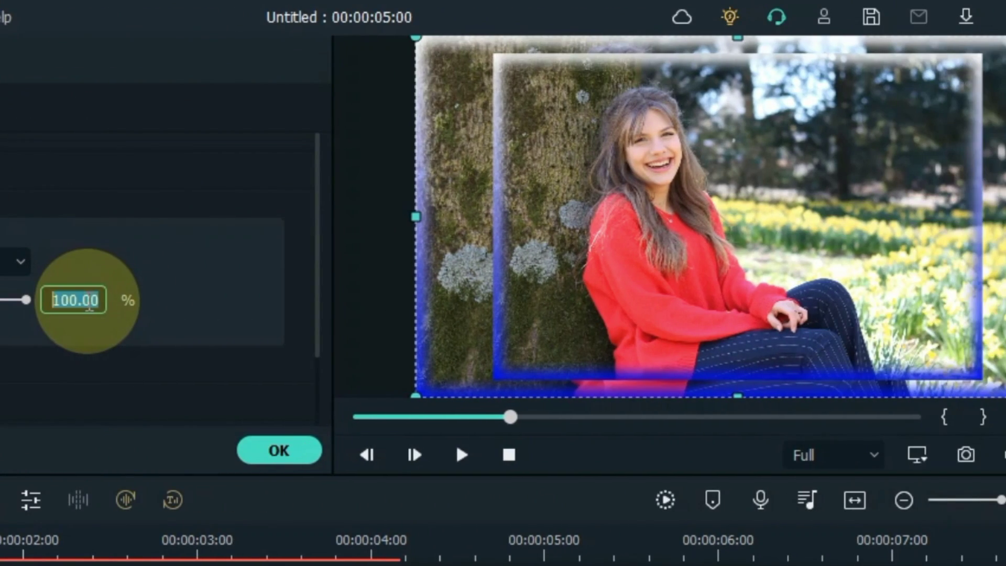
text(50)
key(Return)
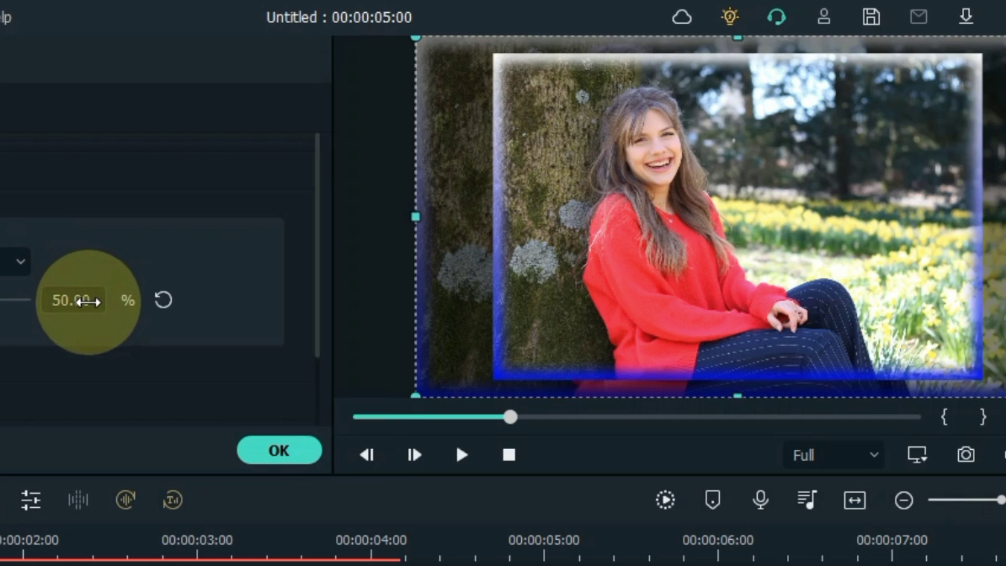
click(275, 456)
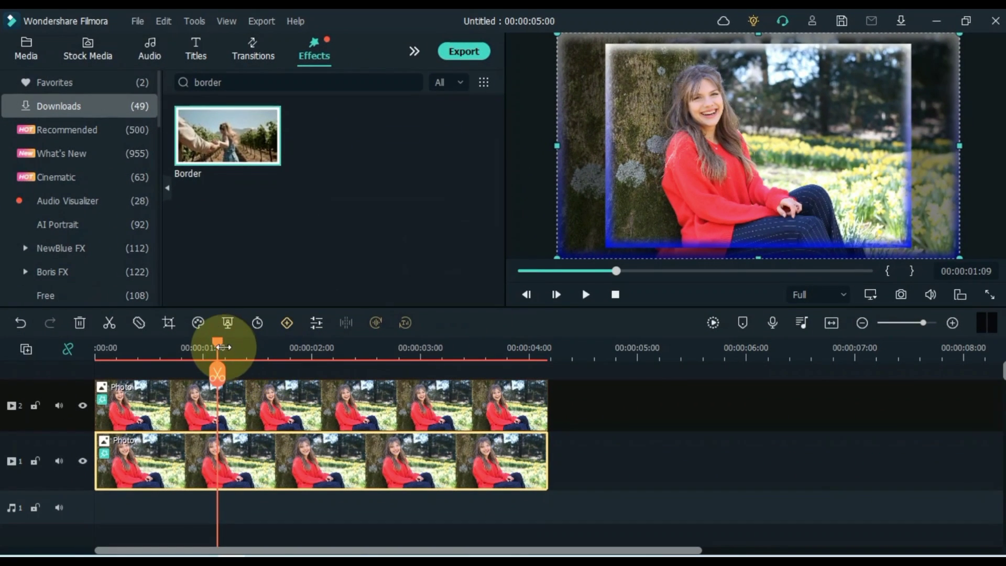
Preview Clockwise rotate, Boom! and Grow Shrink, then apply 'Stretch in and zoom in 2' to the top photo
drag(213, 349, 74, 371)
click(154, 414)
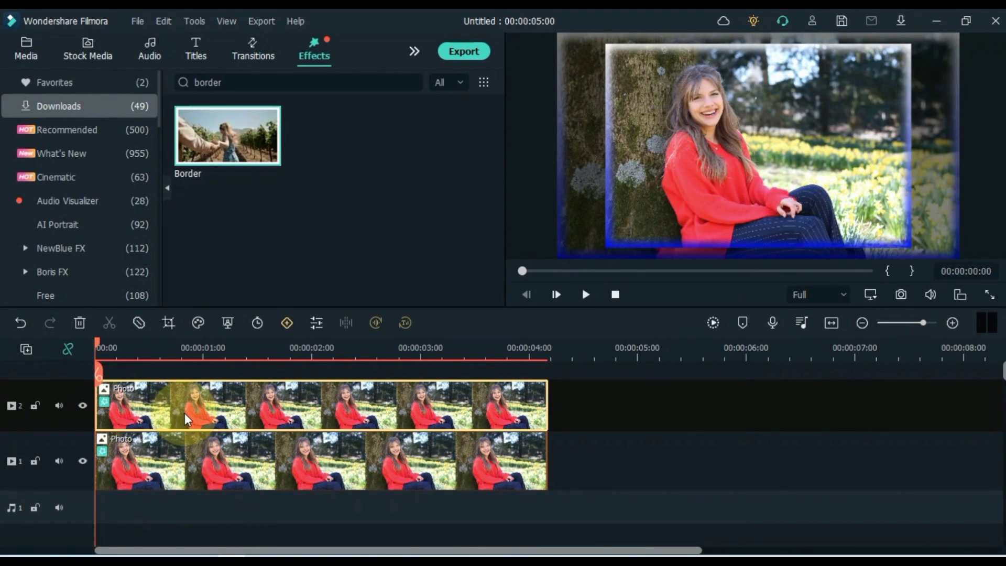
double_click(187, 419)
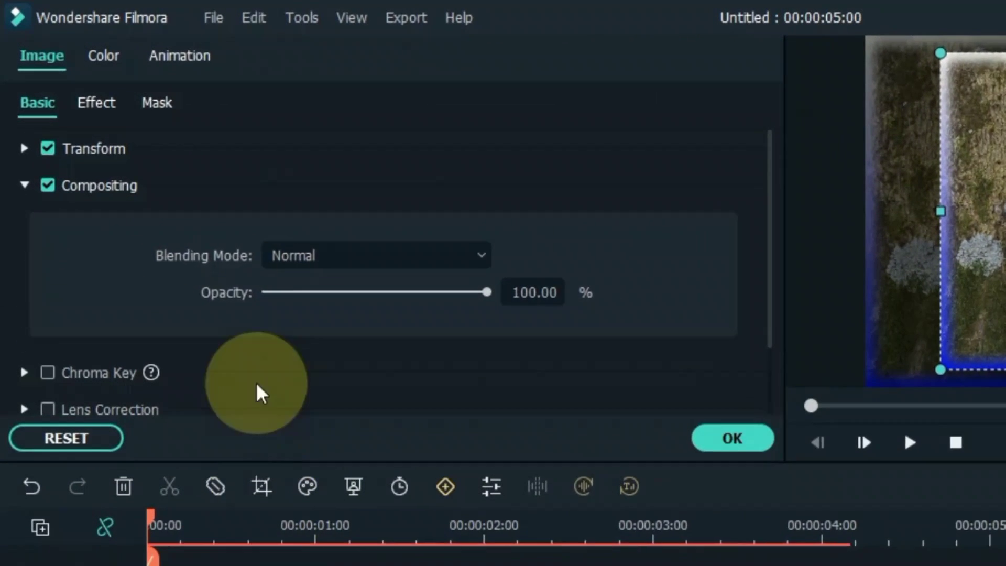
click(192, 57)
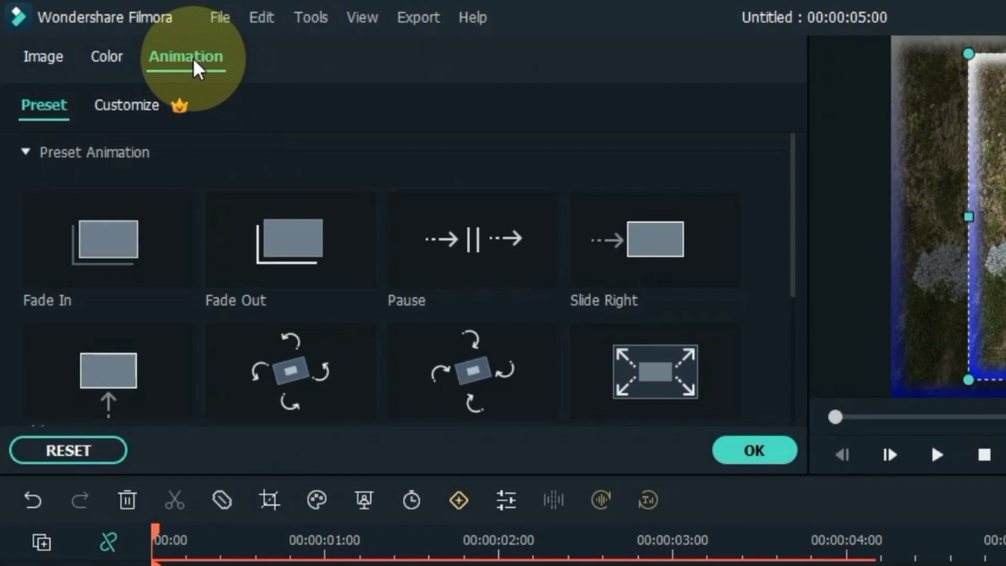
scroll(216, 262, down, 3)
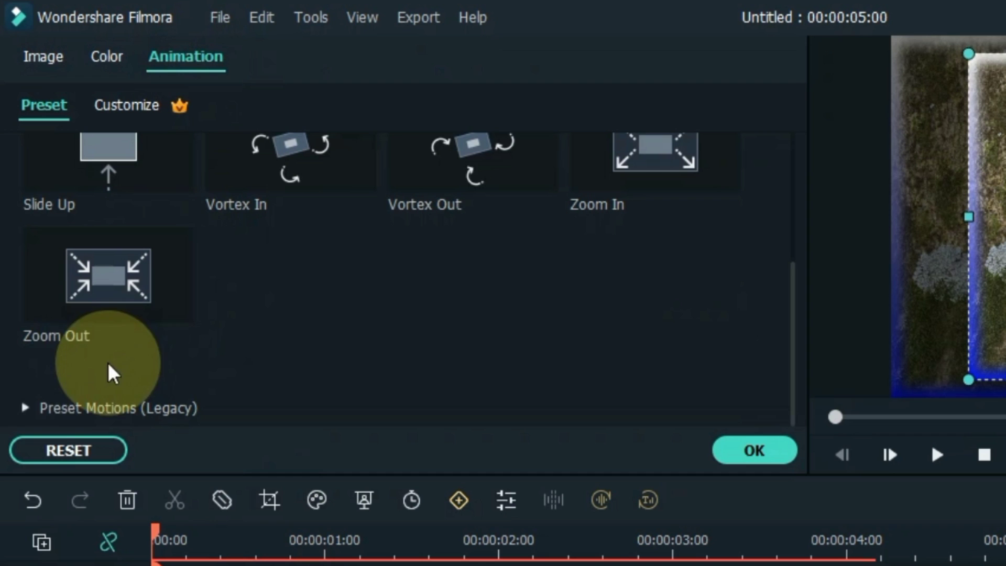
click(23, 407)
scroll(757, 340, down, 3)
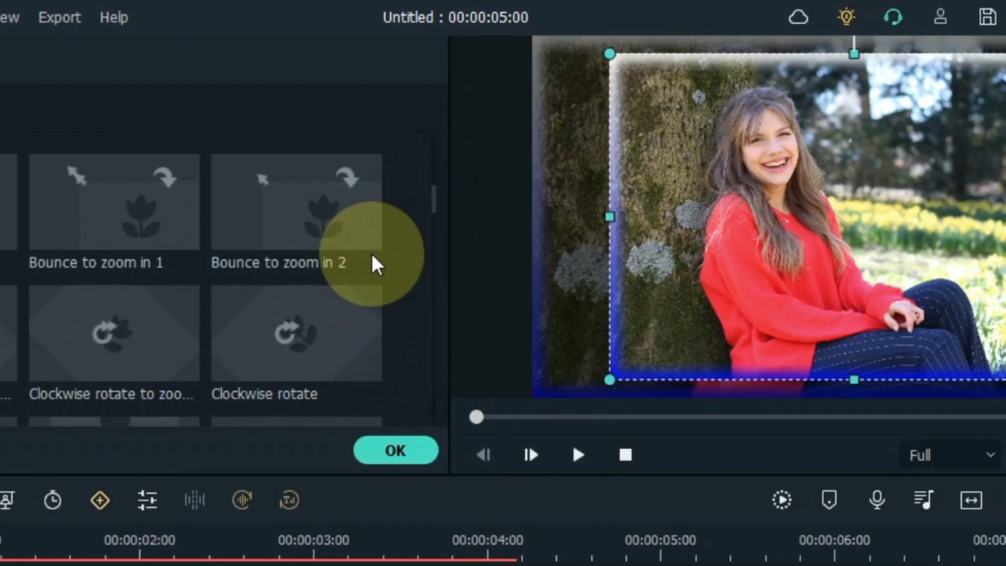
click(266, 358)
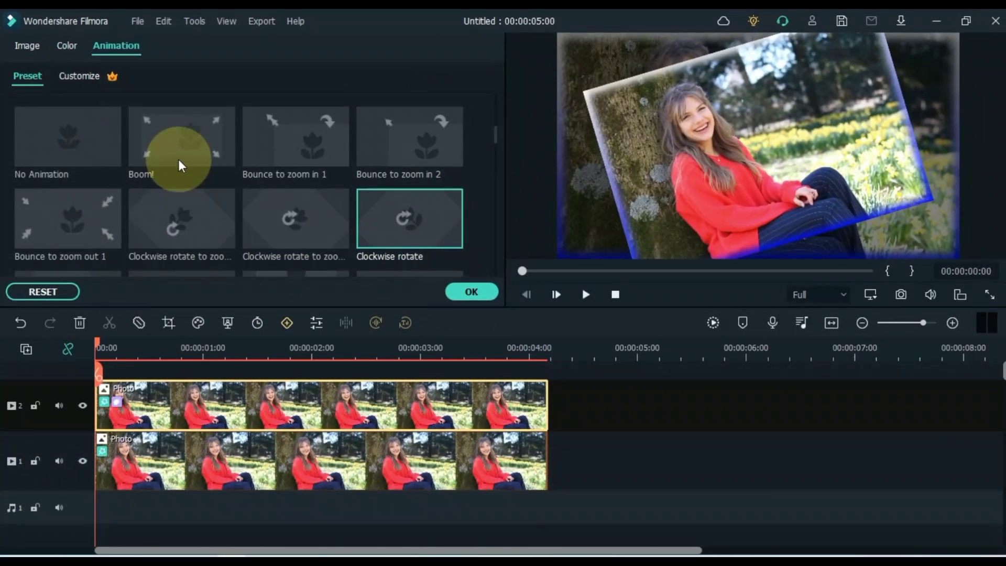
click(179, 158)
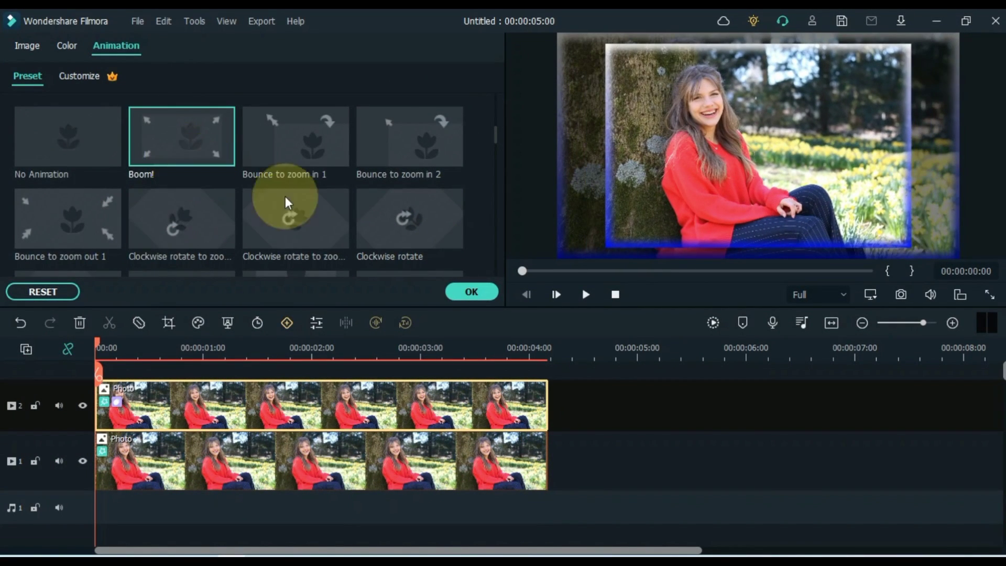
scroll(291, 197, down, 3)
scroll(294, 199, down, 2)
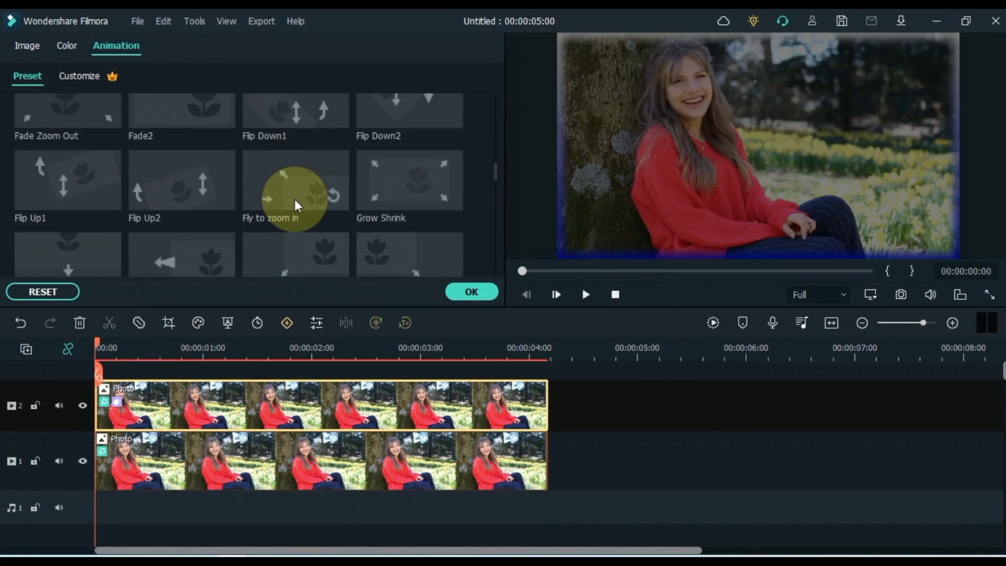
click(396, 195)
drag(495, 172, 518, 210)
click(286, 248)
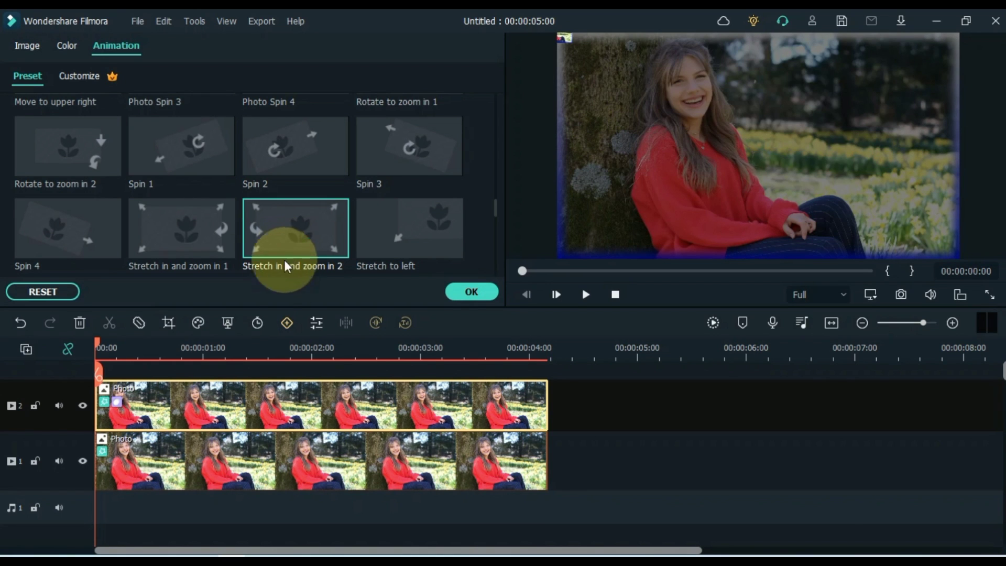
Close the animation settings and copy the animated track 2 photo clip
click(217, 372)
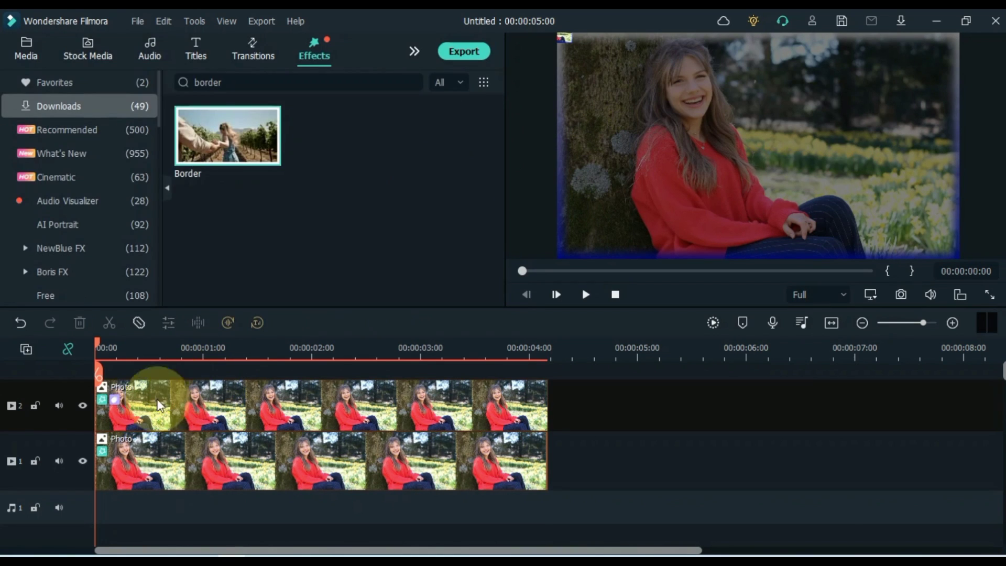
right_click(126, 411)
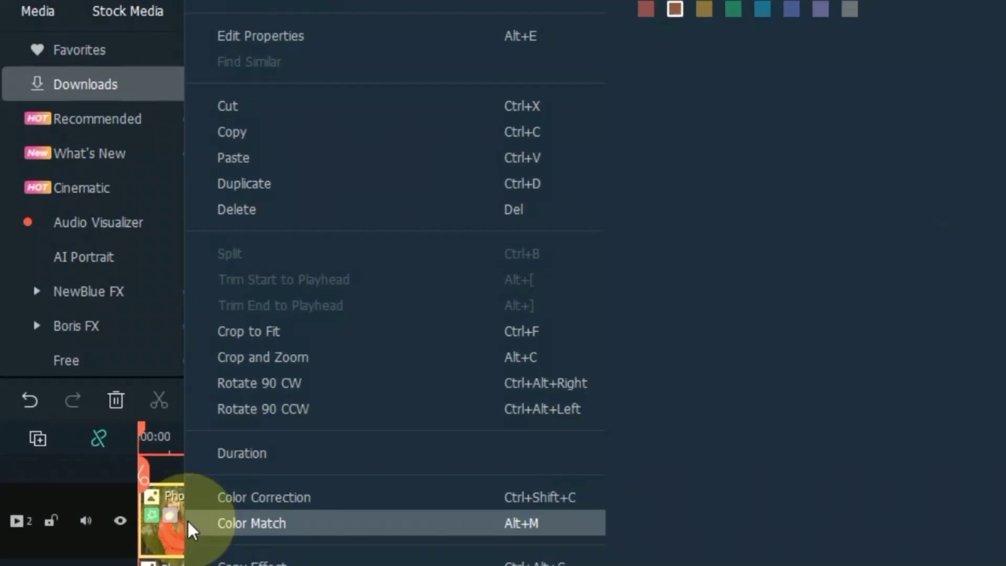
click(267, 141)
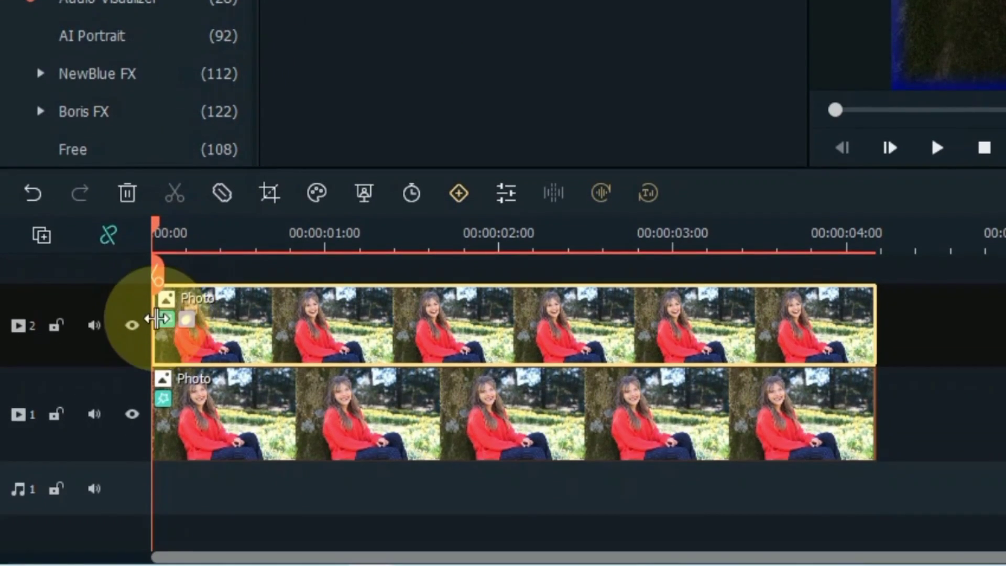
In the Track Manager, add 9 video tracks placed above Track 2
click(42, 235)
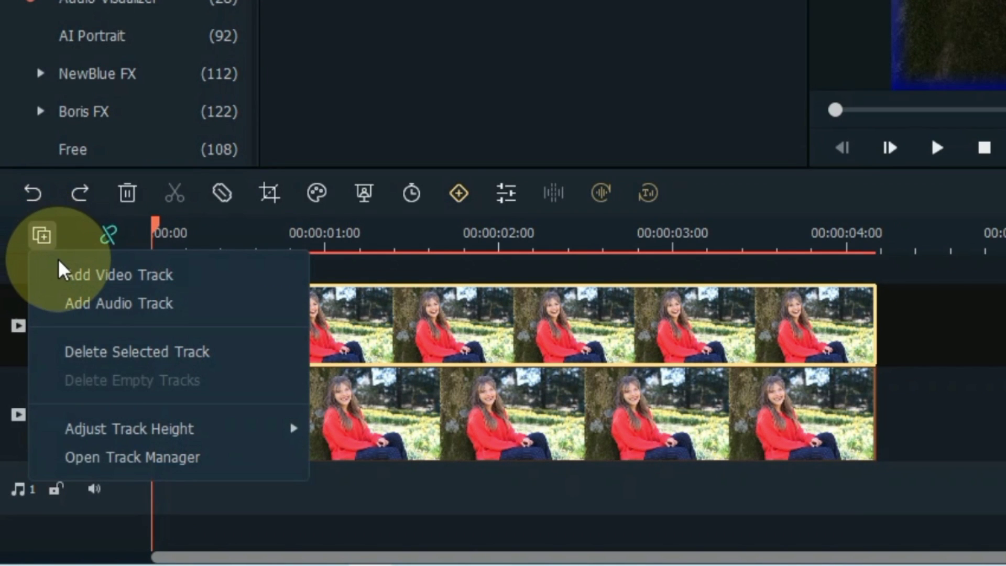
click(146, 459)
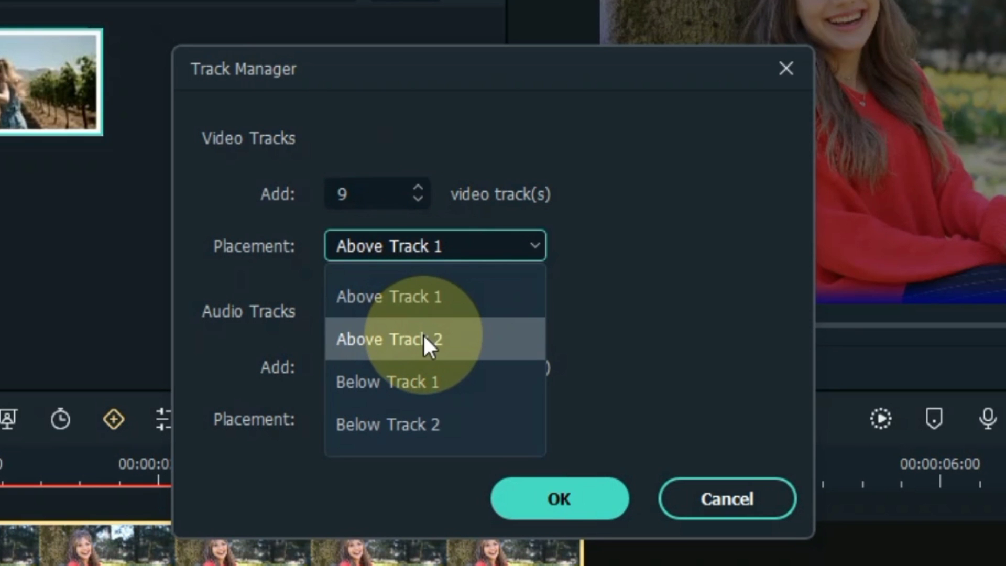
click(423, 340)
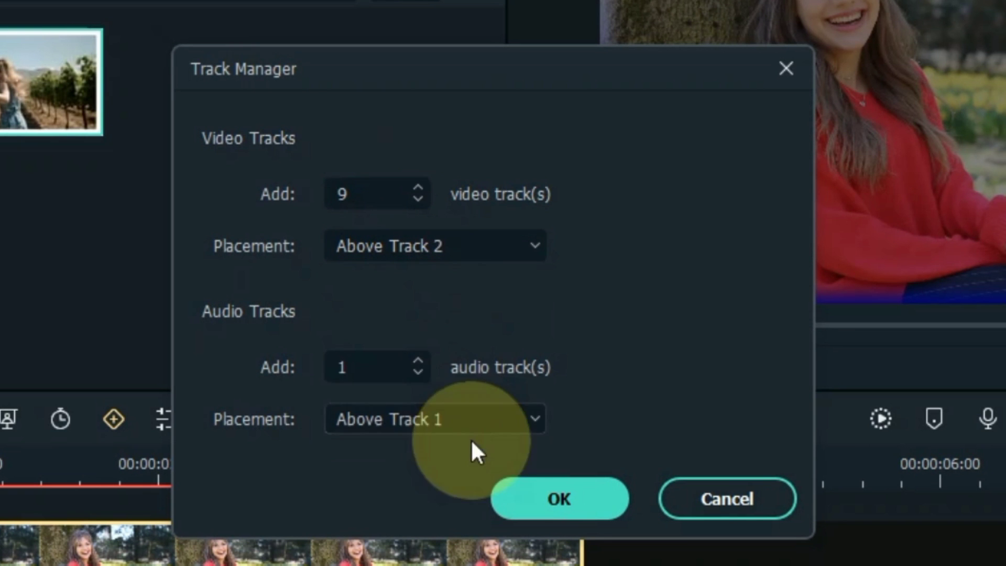
click(531, 501)
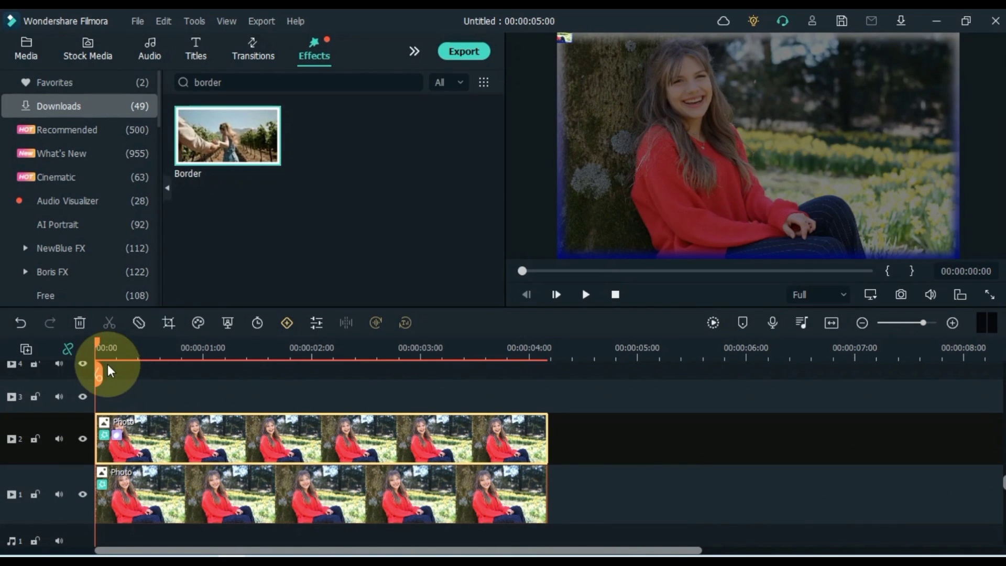
drag(164, 343, 224, 348)
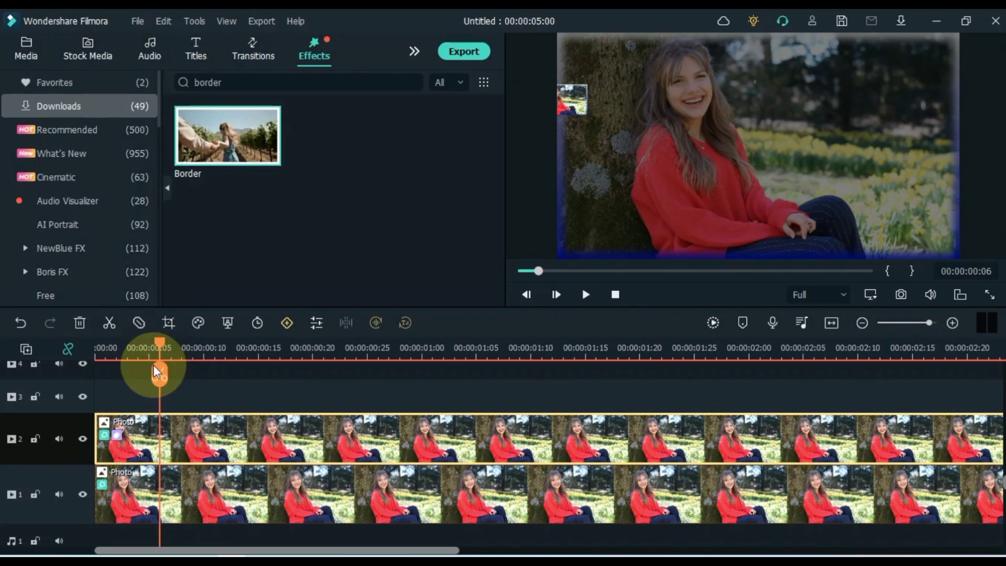
Paste or duplicate staggered photo copies onto tracks 3, 4 and 5
right_click(203, 397)
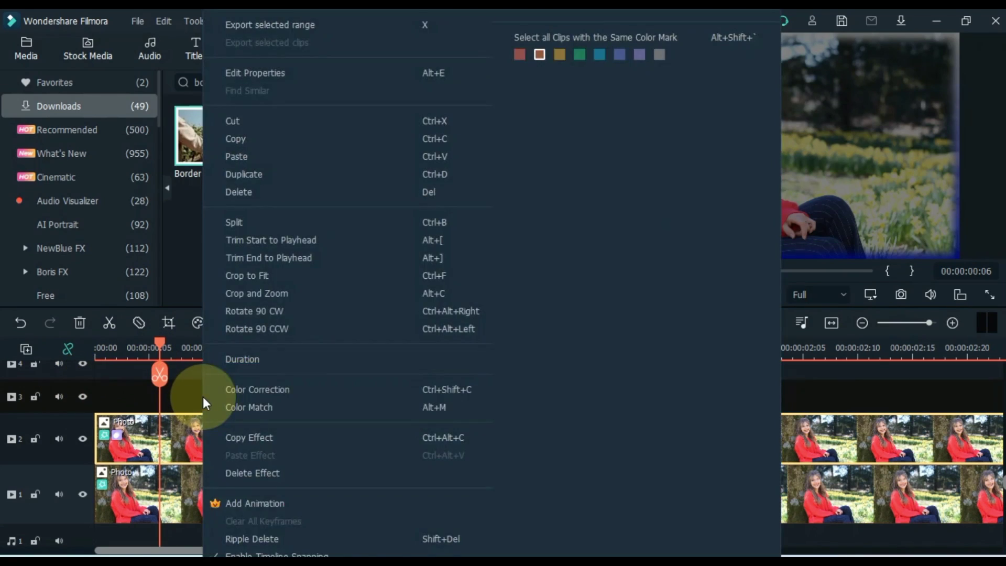
click(100, 158)
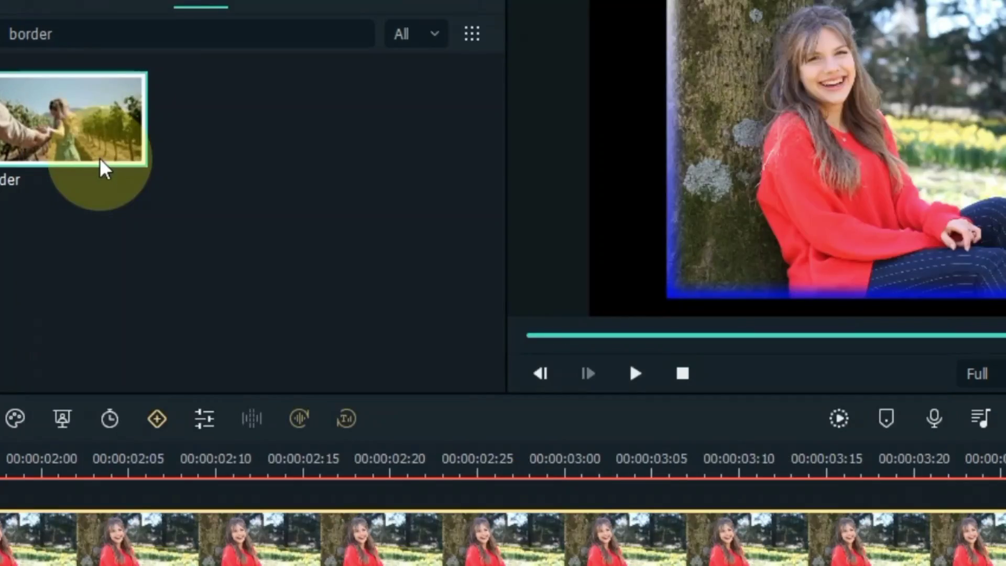
scroll(236, 393, up, 1)
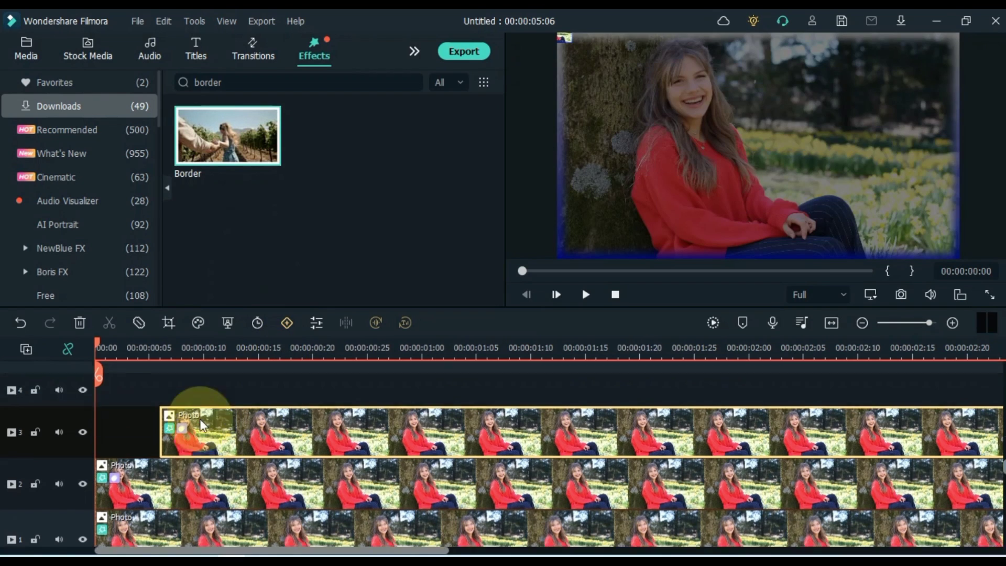
scroll(188, 417, up, 1)
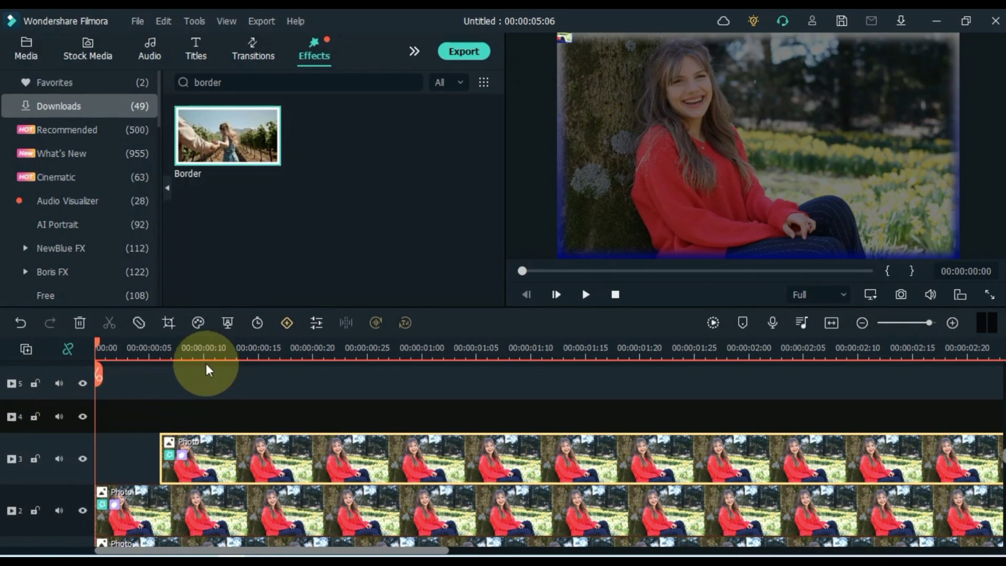
right_click(249, 421)
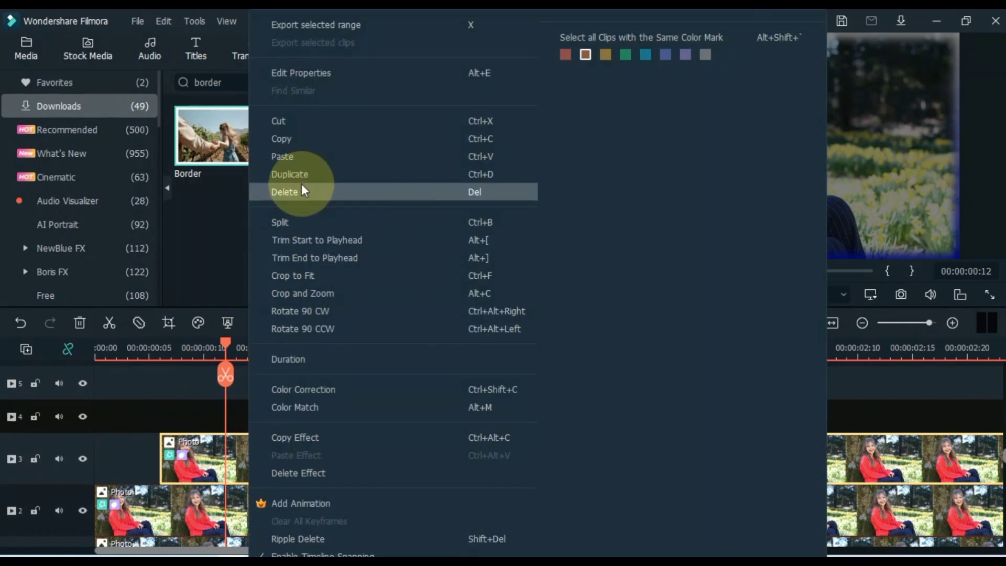
click(301, 176)
scroll(258, 381, up, 1)
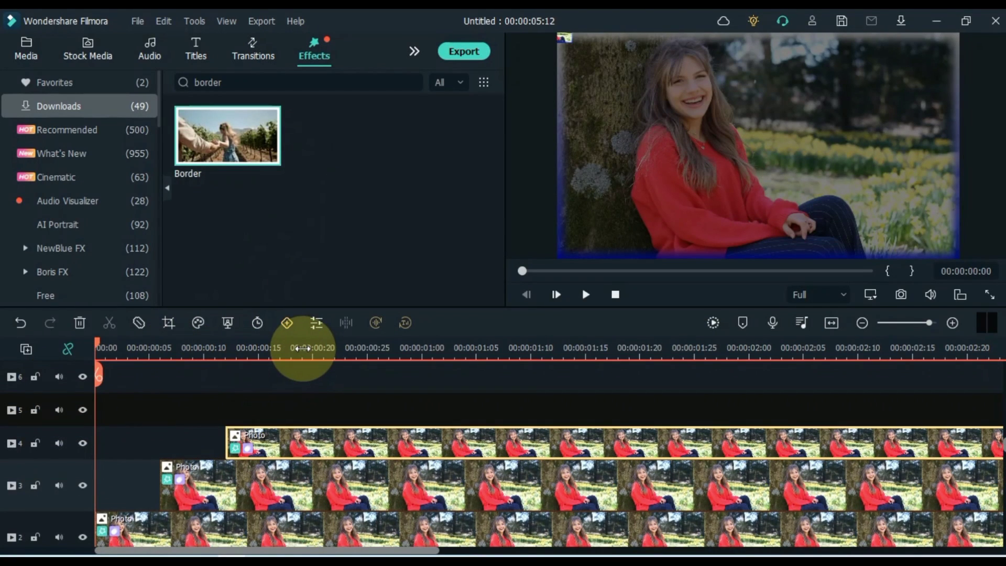
drag(302, 345, 291, 347)
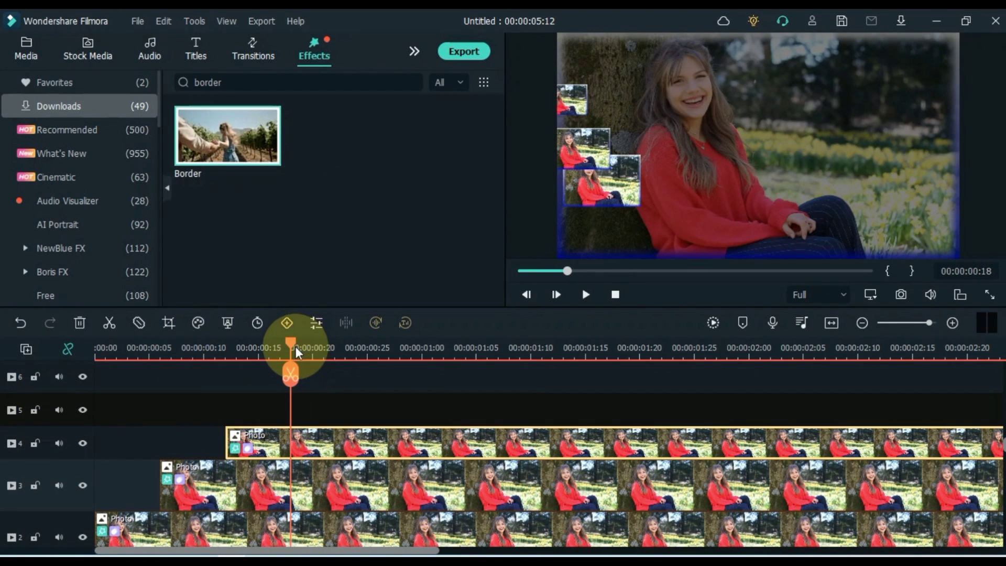
right_click(315, 436)
click(348, 156)
click(92, 349)
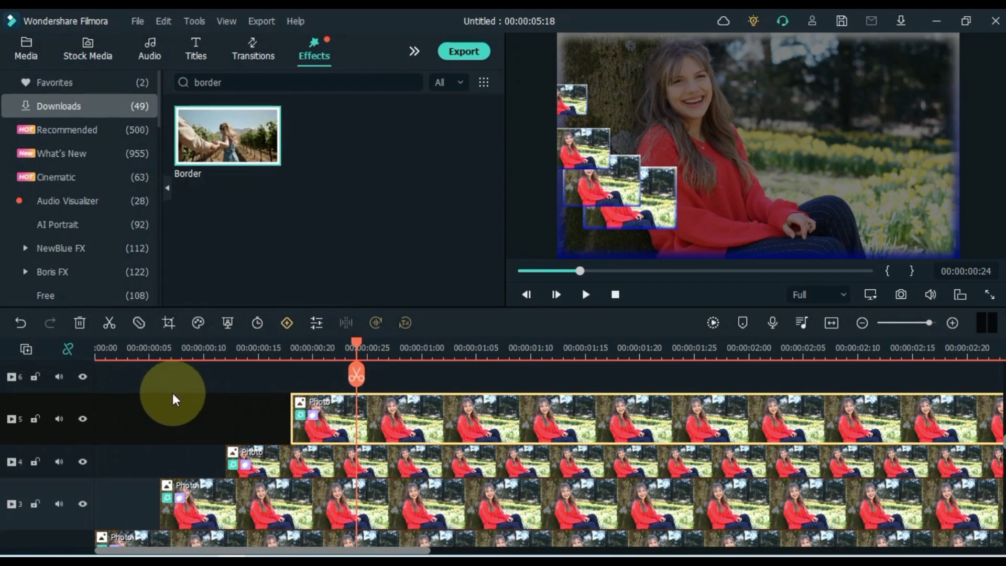
scroll(174, 400, up, 1)
Duplicate staggered photo copies onto tracks 6, 7 and 8
right_click(387, 393)
click(431, 164)
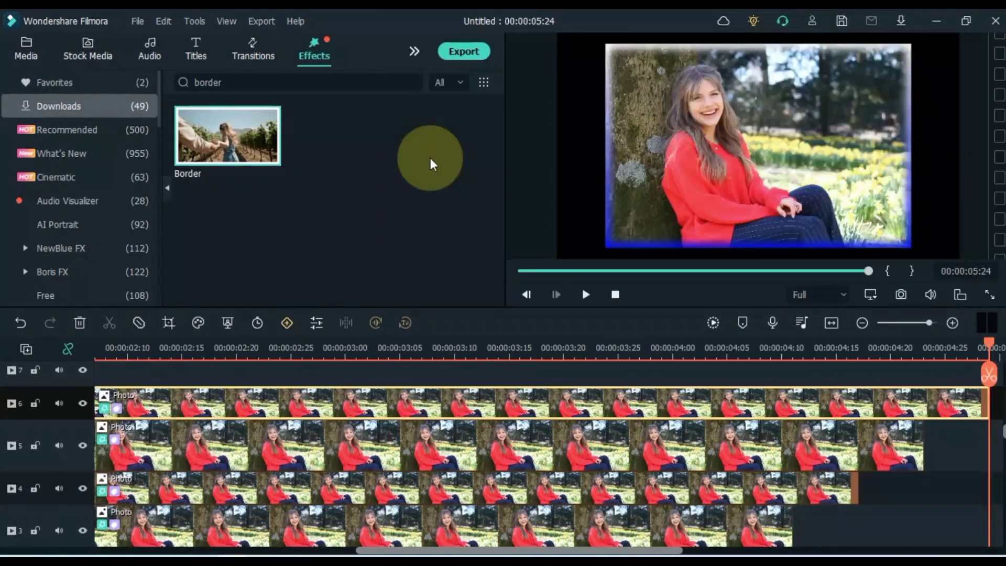
key(Home)
scroll(214, 434, up, 2)
scroll(80, 464, up, 1)
scroll(175, 456, up, 1)
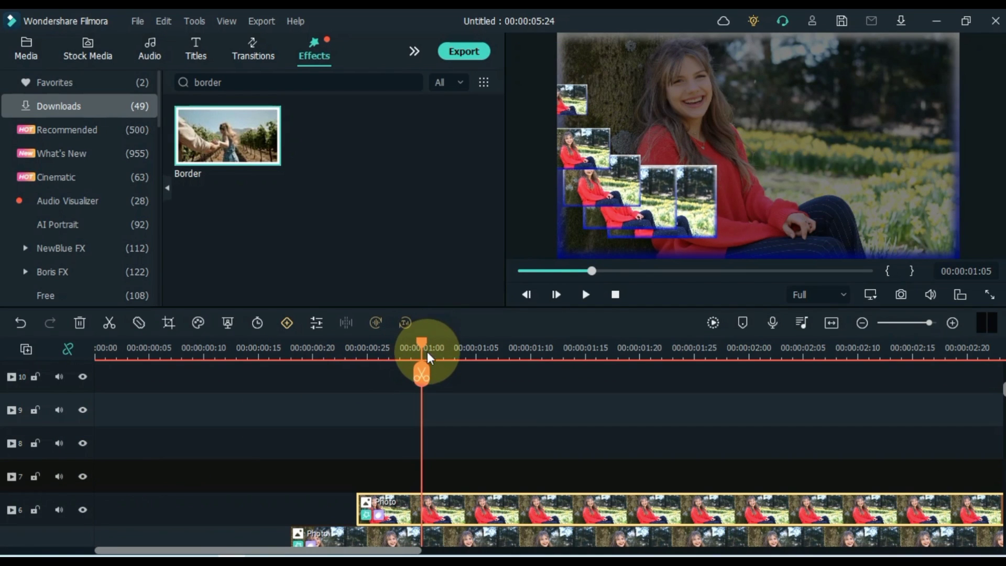
drag(423, 344, 435, 353)
right_click(450, 476)
click(489, 187)
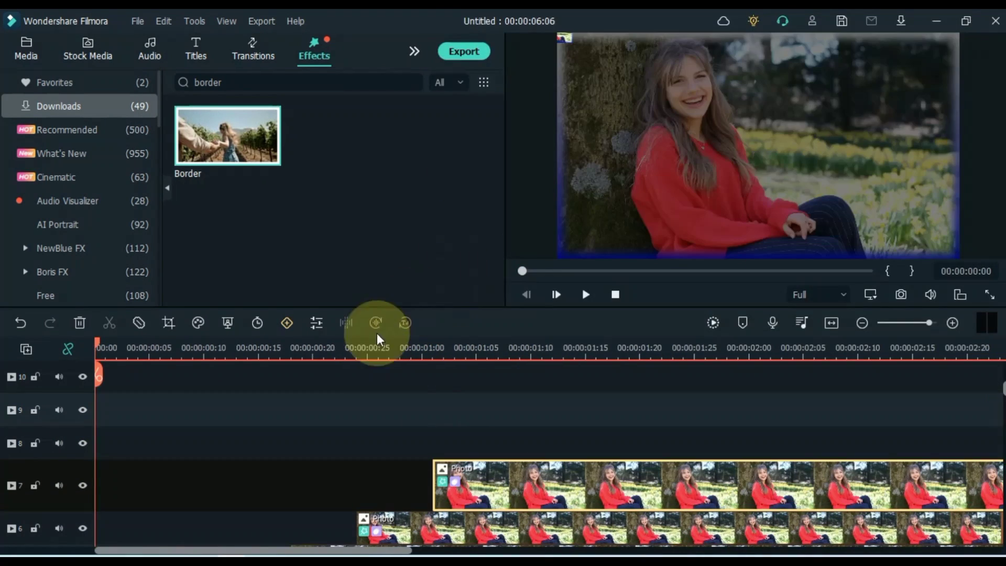
drag(443, 366, 515, 376)
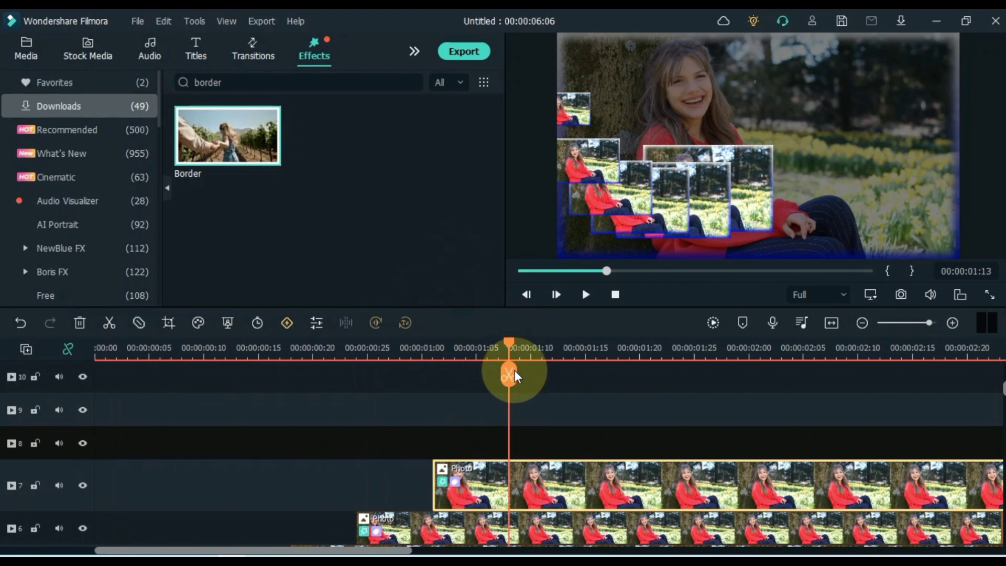
right_click(536, 429)
click(500, 171)
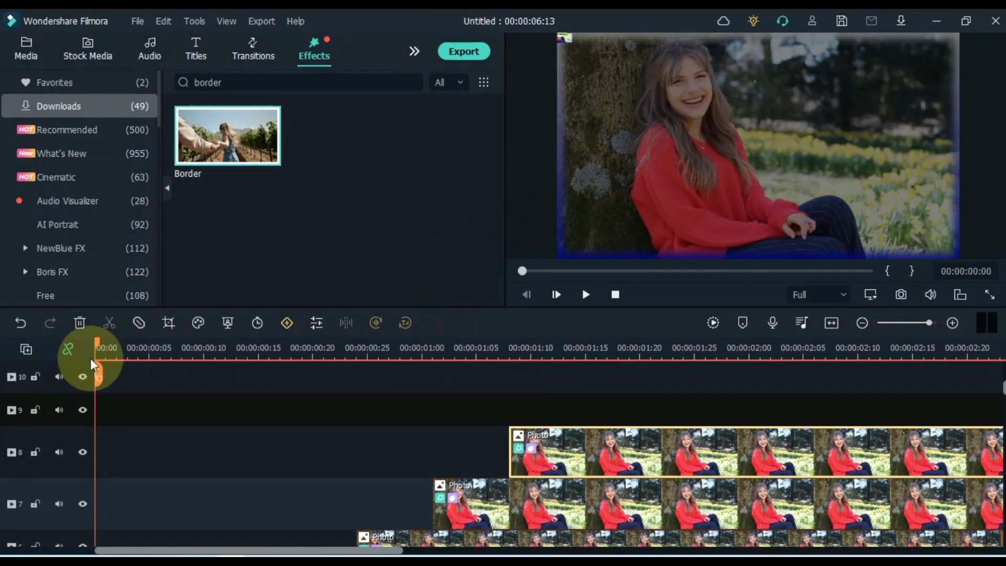
Duplicate staggered copies onto tracks 9, 10 and 11, then fit the timeline to view
right_click(614, 413)
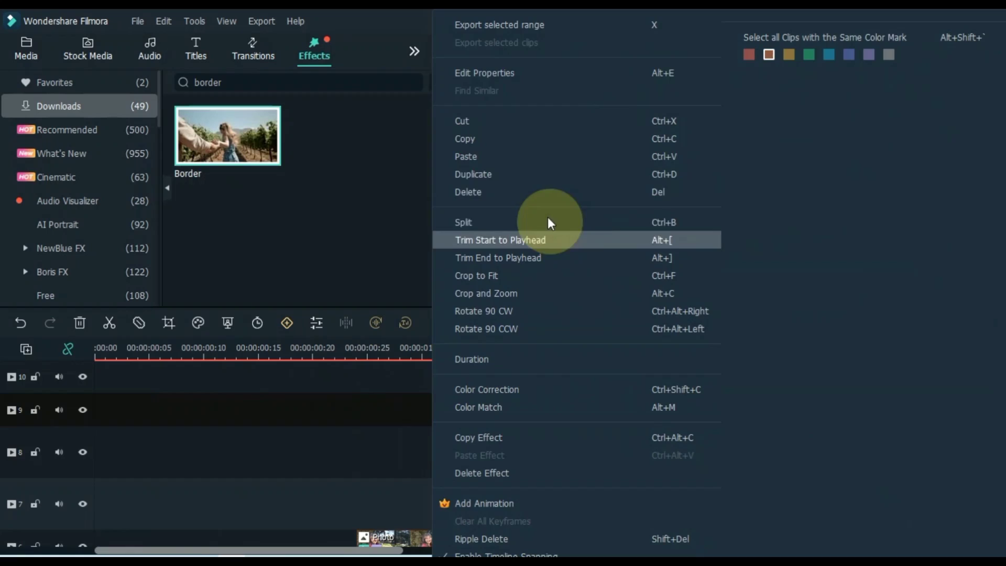
click(503, 170)
scroll(103, 427, up, 1)
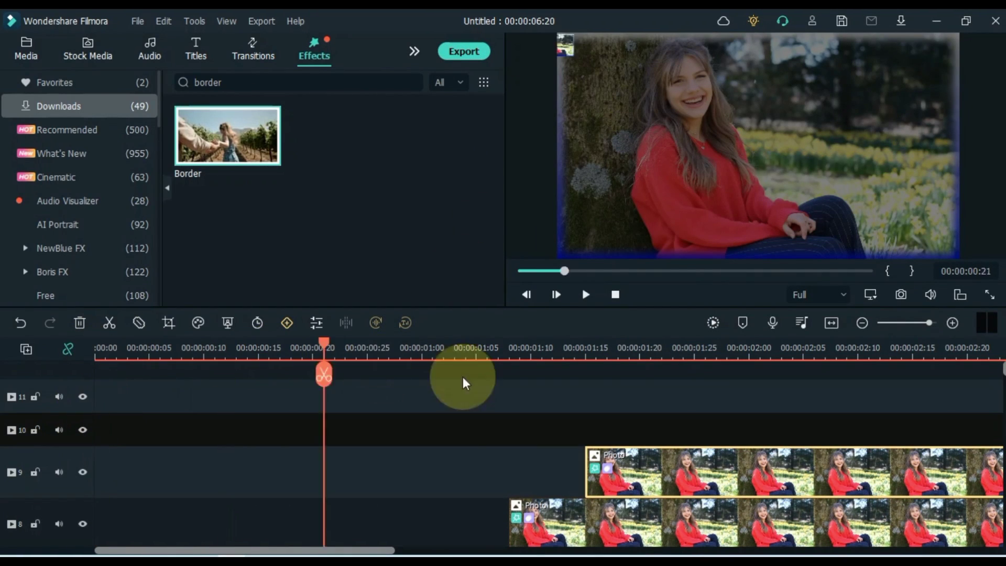
click(684, 403)
right_click(690, 405)
click(701, 438)
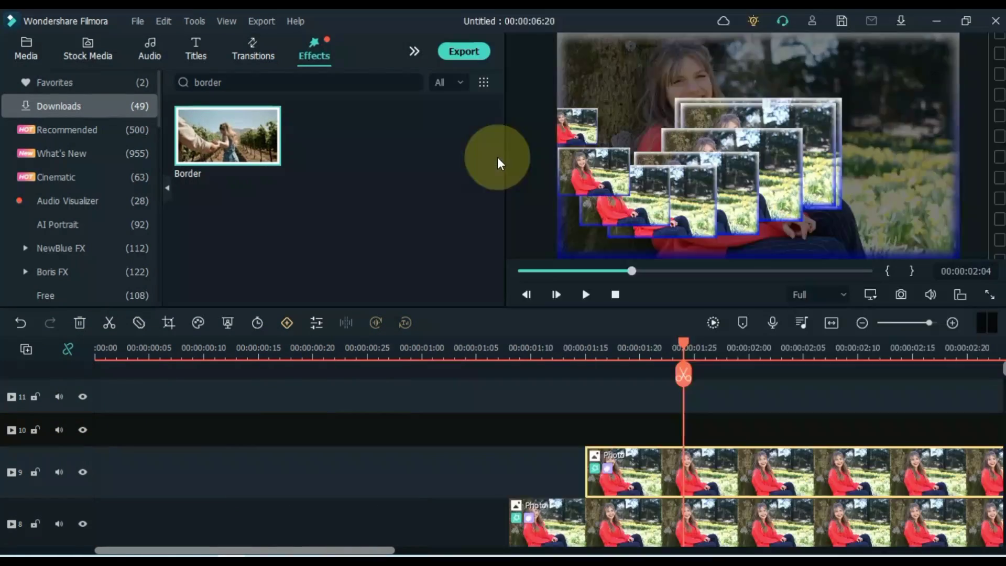
click(785, 347)
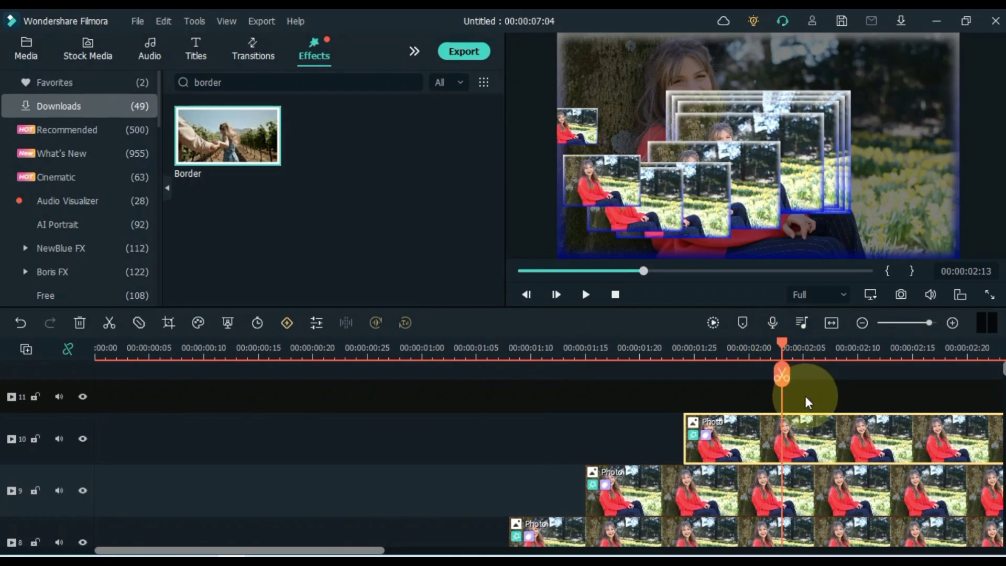
right_click(813, 429)
click(517, 168)
click(831, 322)
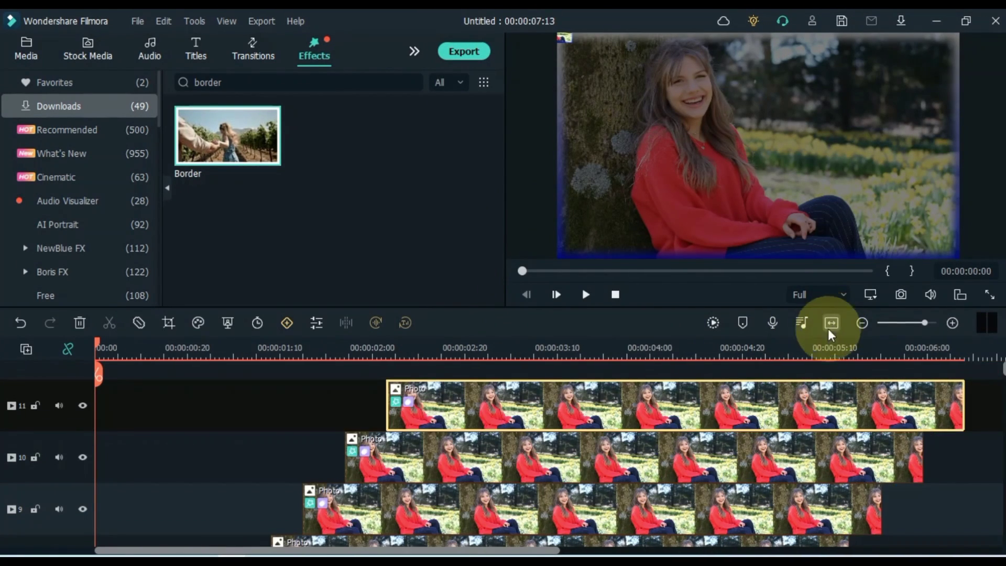
scroll(606, 432, down, 1)
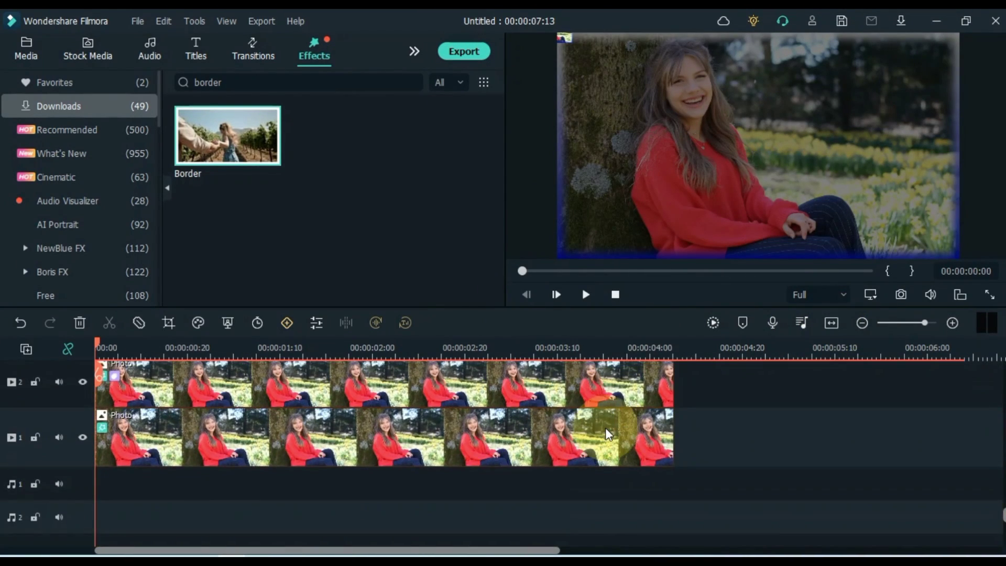
scroll(743, 416, up, 3)
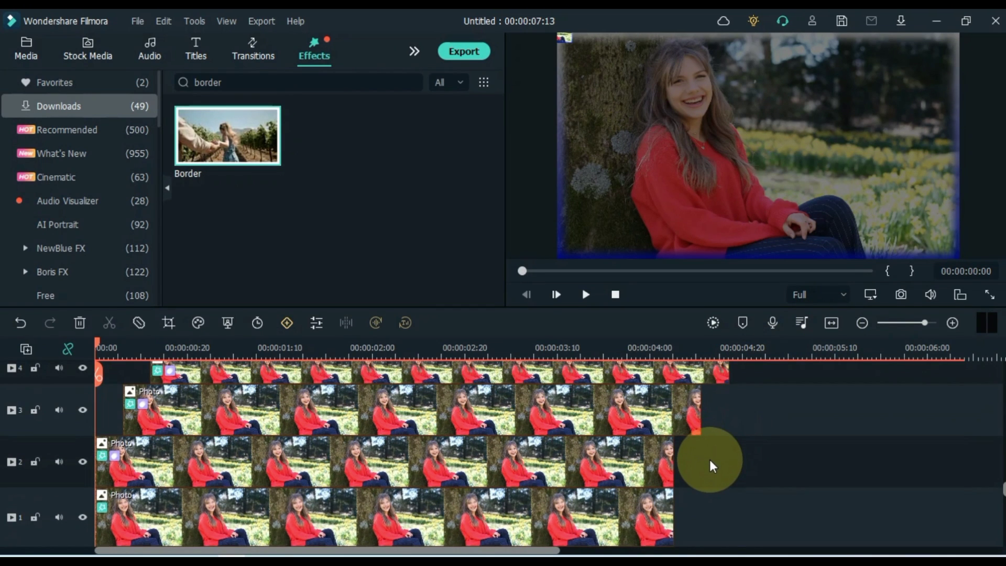
Marquee-select every staggered photo clip and copy the selection
mouse_move(711, 460)
mouse_down()
mouse_move(596, 362)
mouse_move(572, 401)
mouse_up()
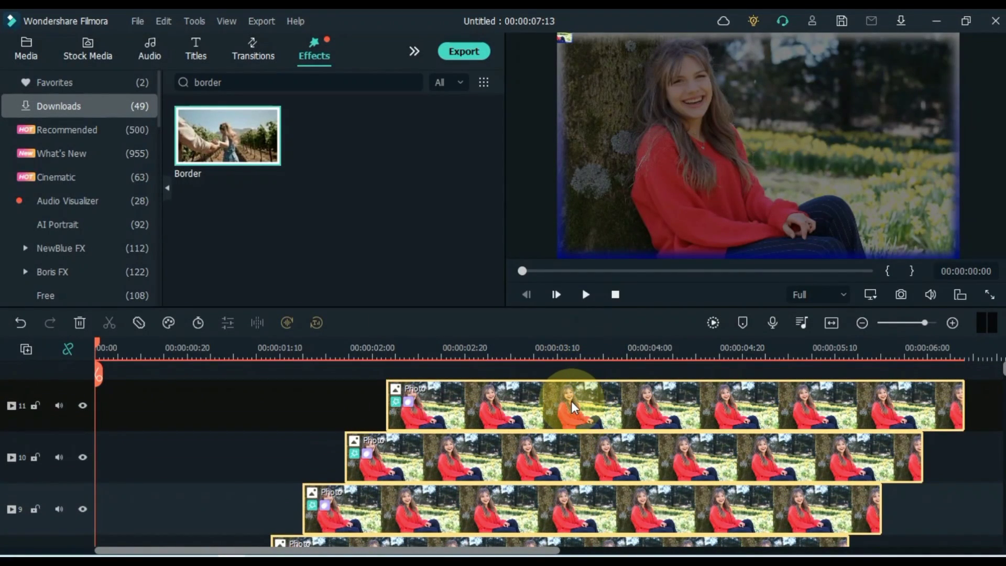
right_click(572, 401)
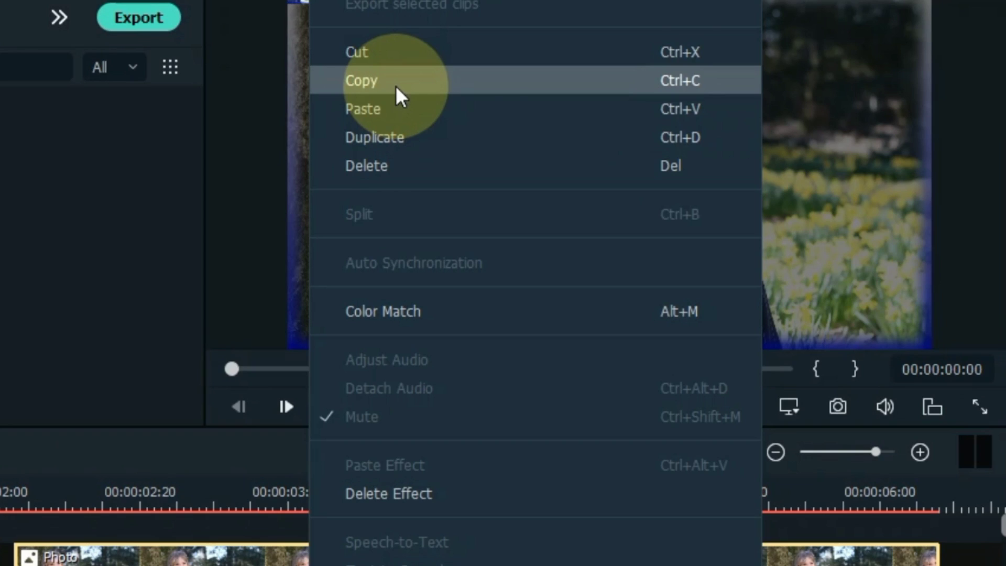
click(395, 86)
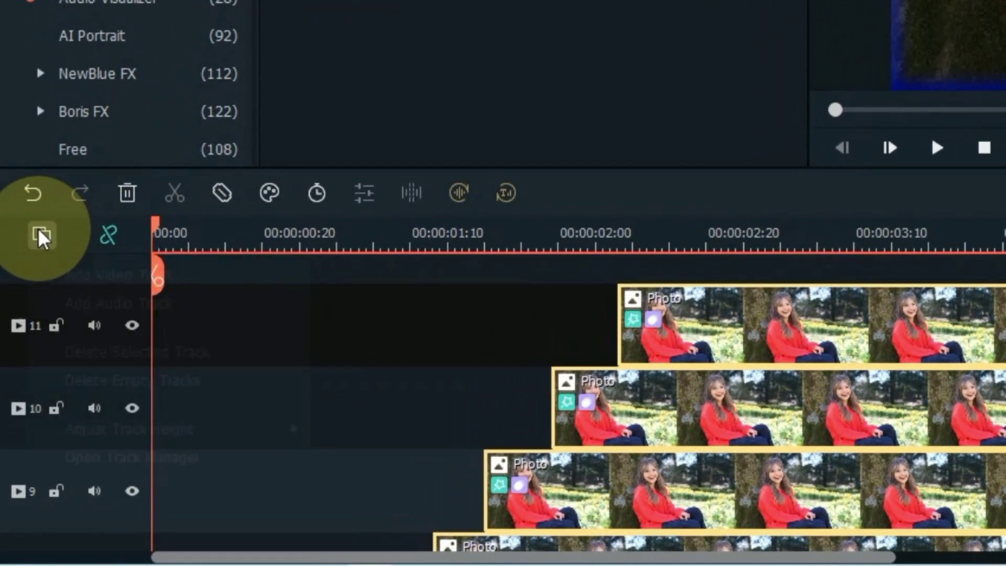
Add a new video track and paste the copied clip stack there at the playhead
click(25, 349)
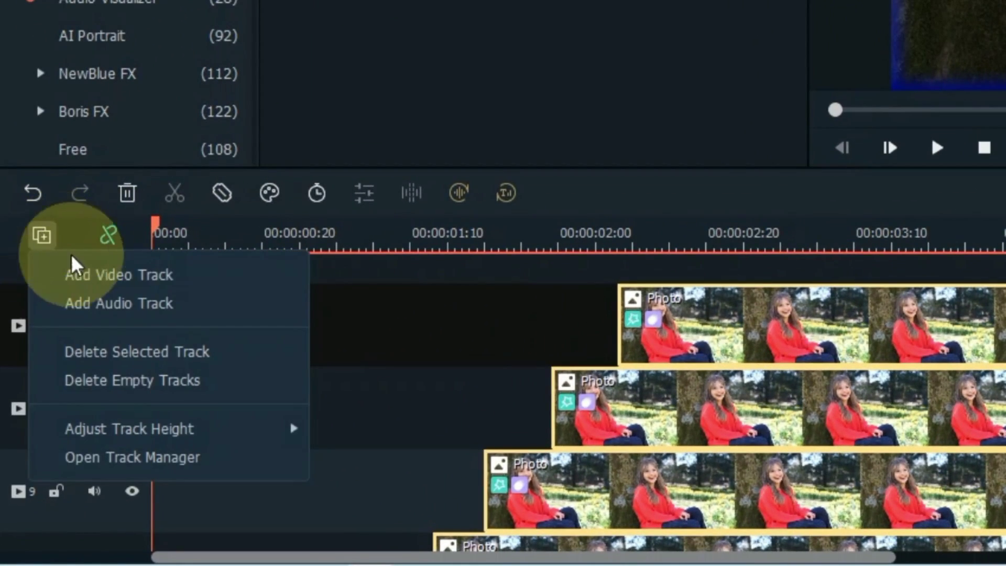
click(73, 267)
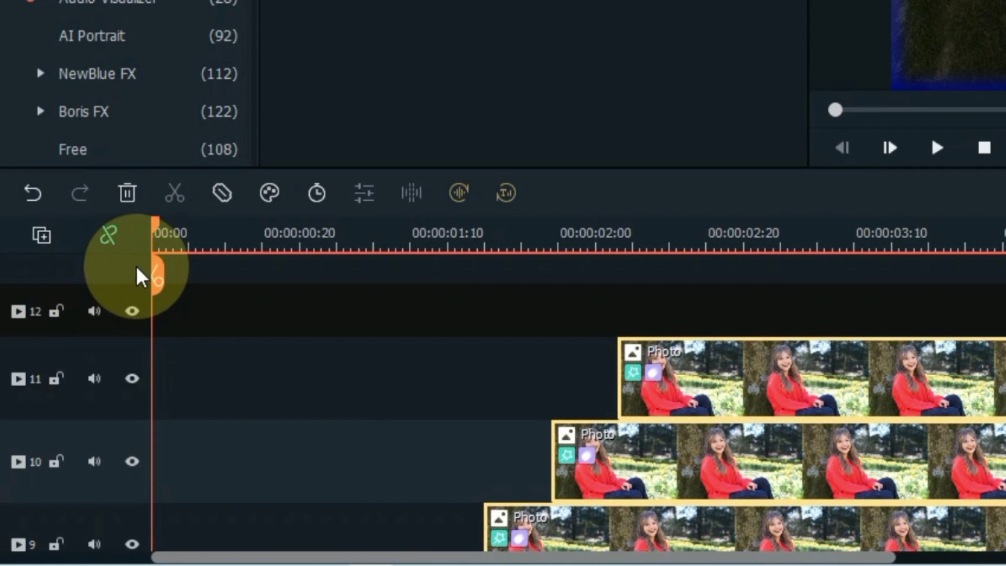
drag(137, 277, 417, 315)
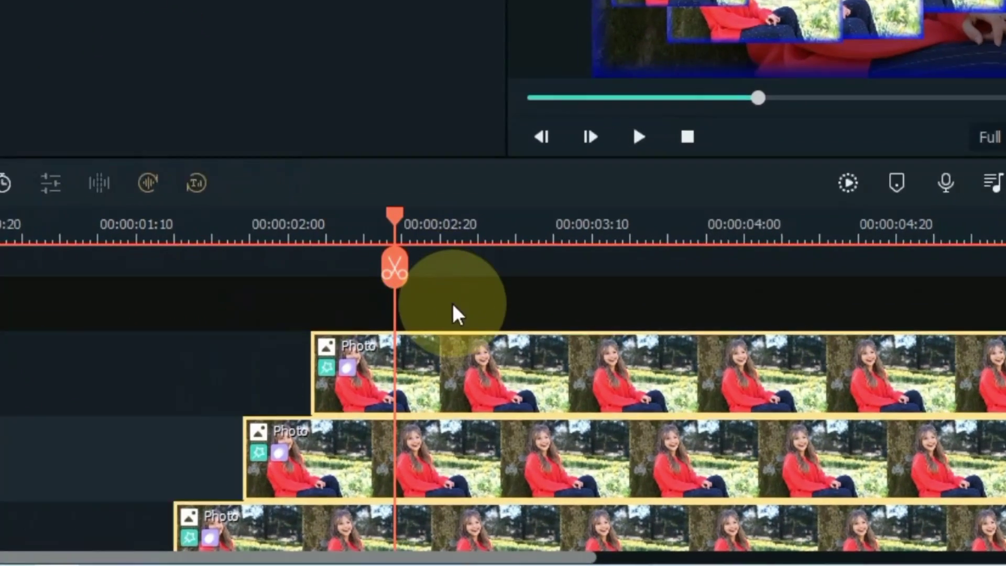
right_click(463, 363)
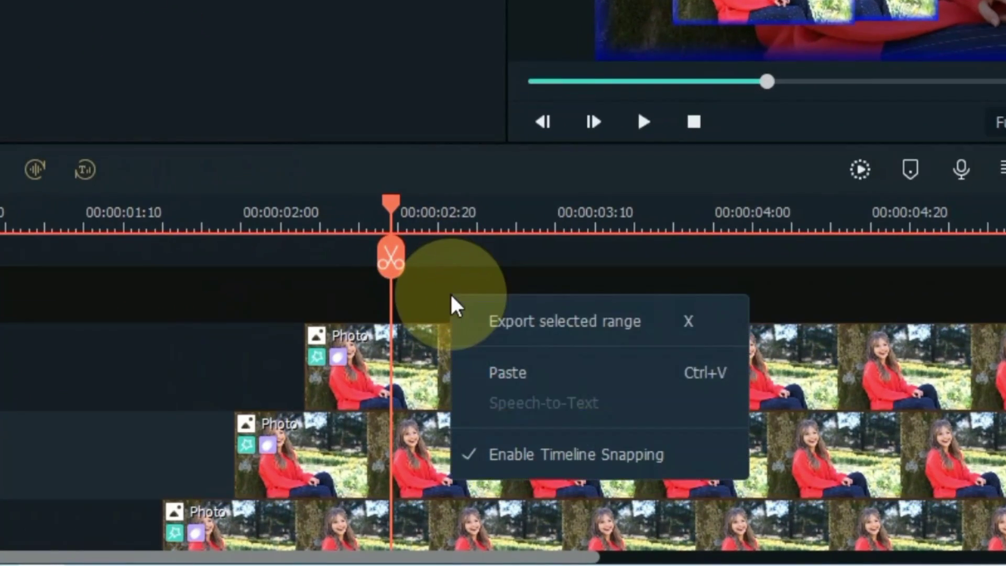
click(488, 360)
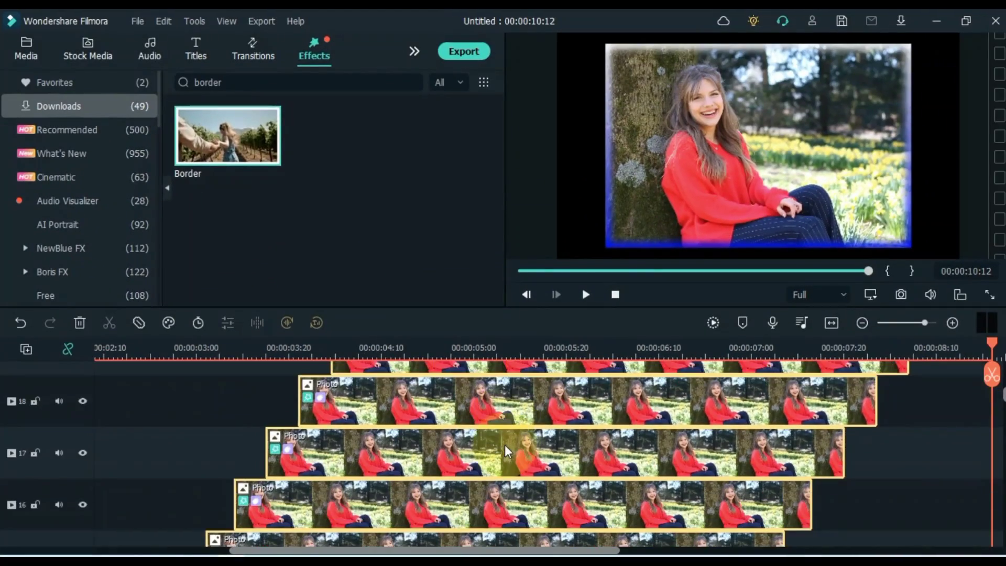
scroll(505, 444, down, 10)
click(506, 445)
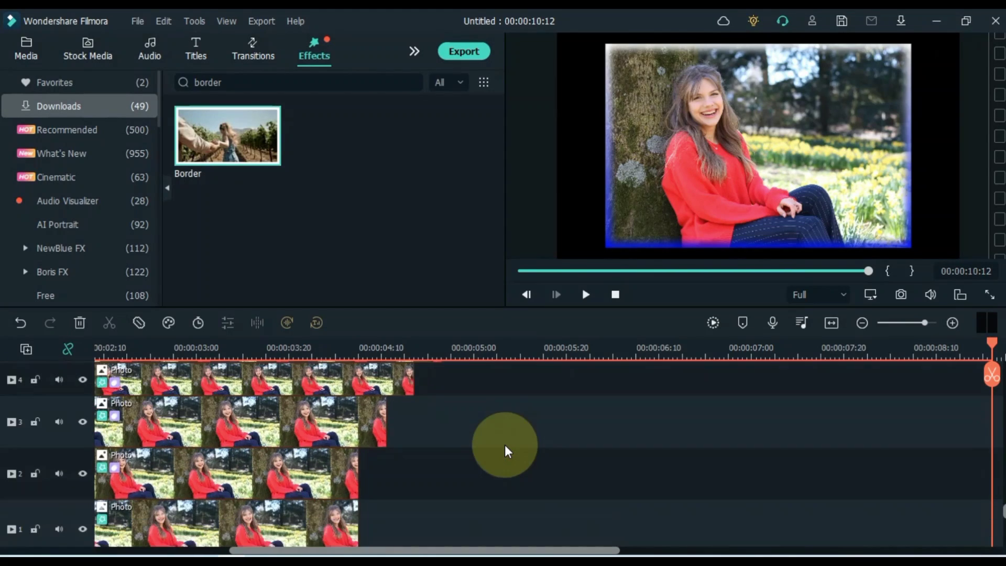
scroll(504, 444, up, 3)
Stretch the track 1 background photo to the slideshow's end, about nine seconds
click(831, 323)
scroll(728, 479, up, 5)
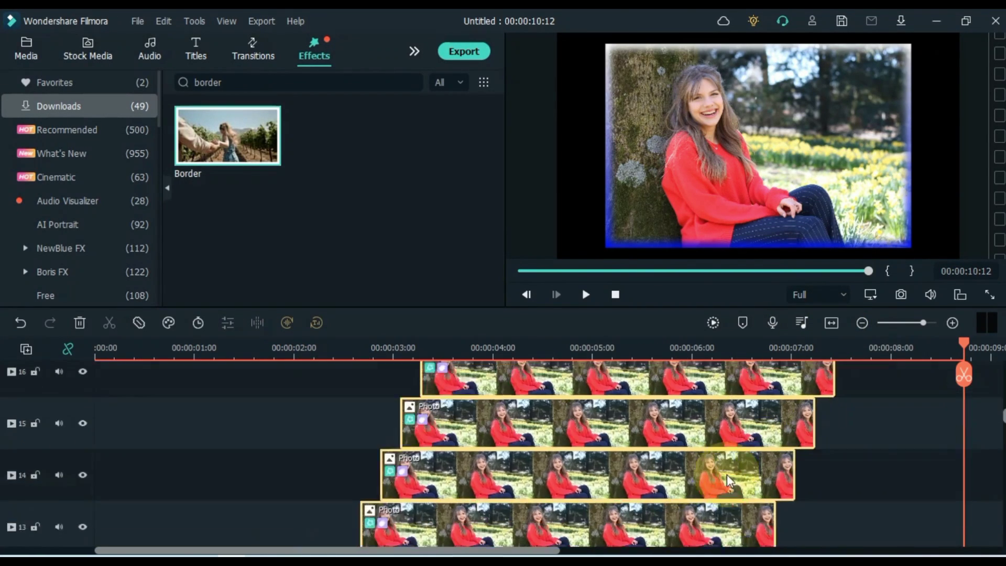
scroll(728, 480, down, 10)
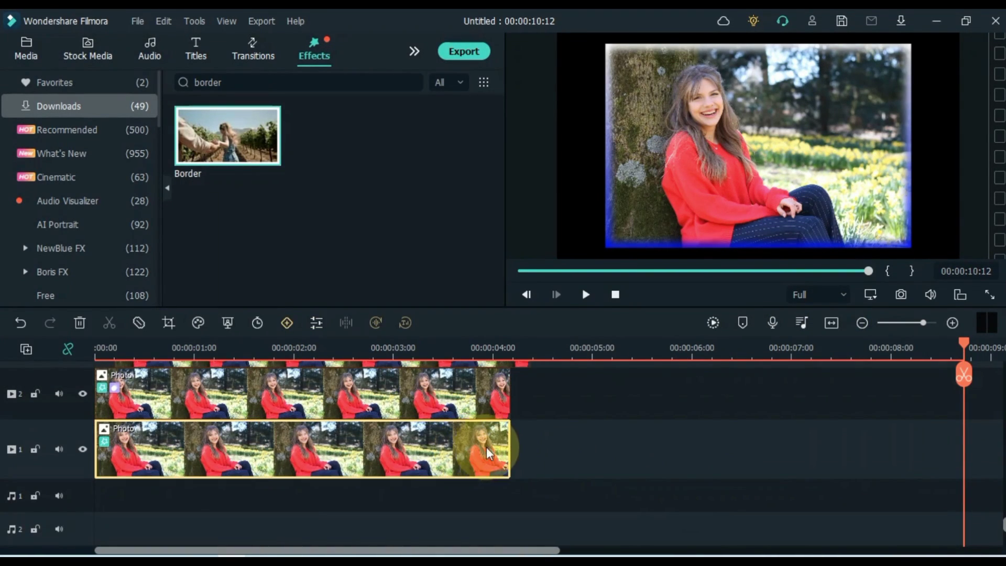
drag(504, 446, 959, 477)
key(Home)
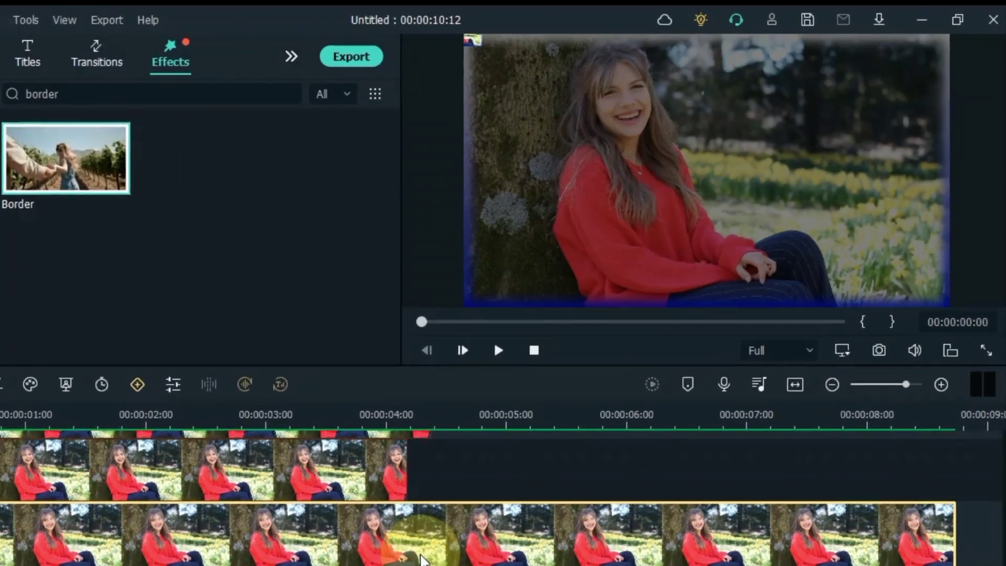
key(space)
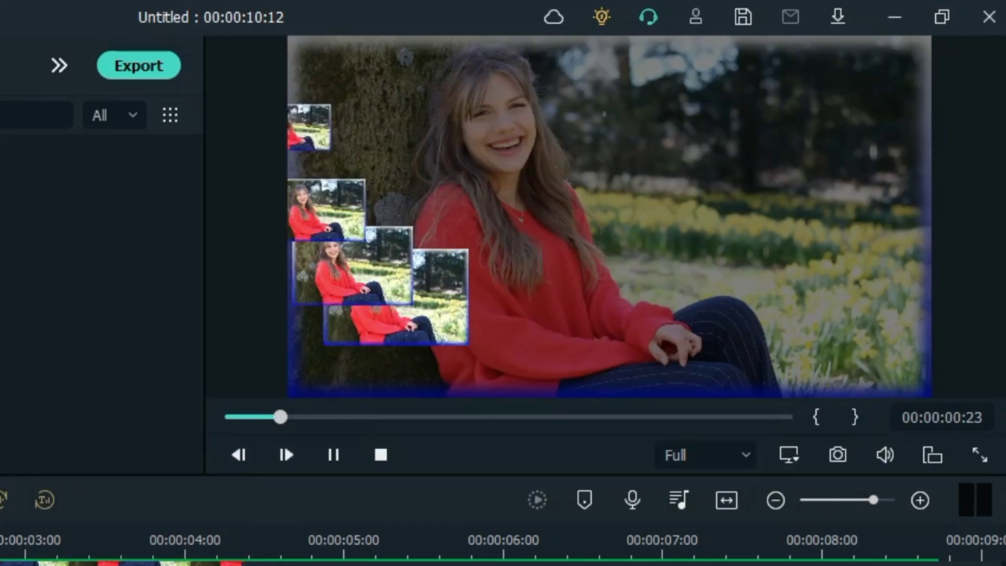